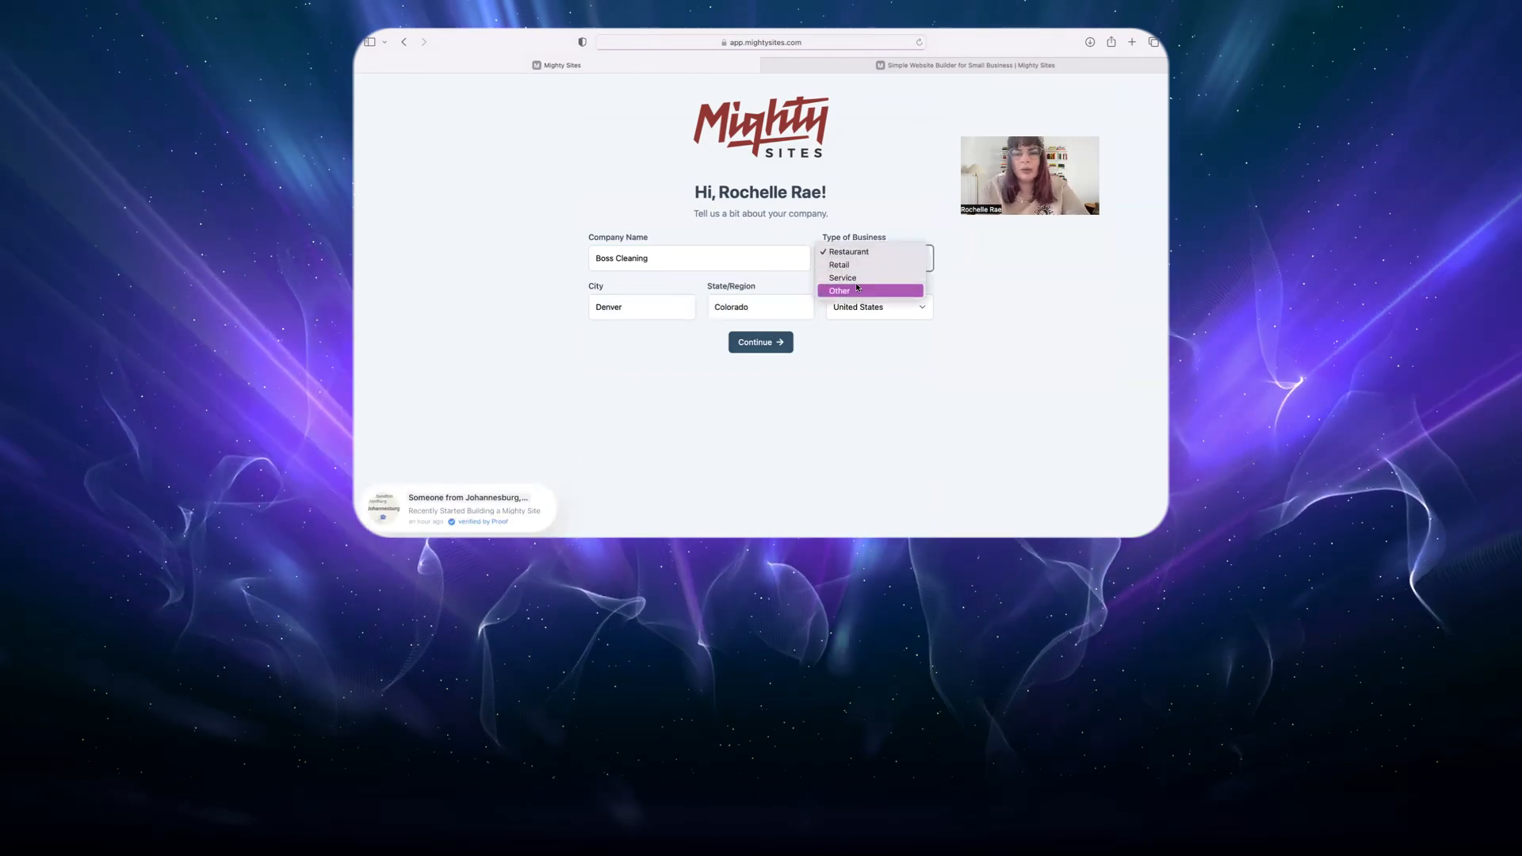
Choose Service as the business type for Boss Cleaning in Denver, Colorado.
left_click(866, 289)
left_click(761, 342)
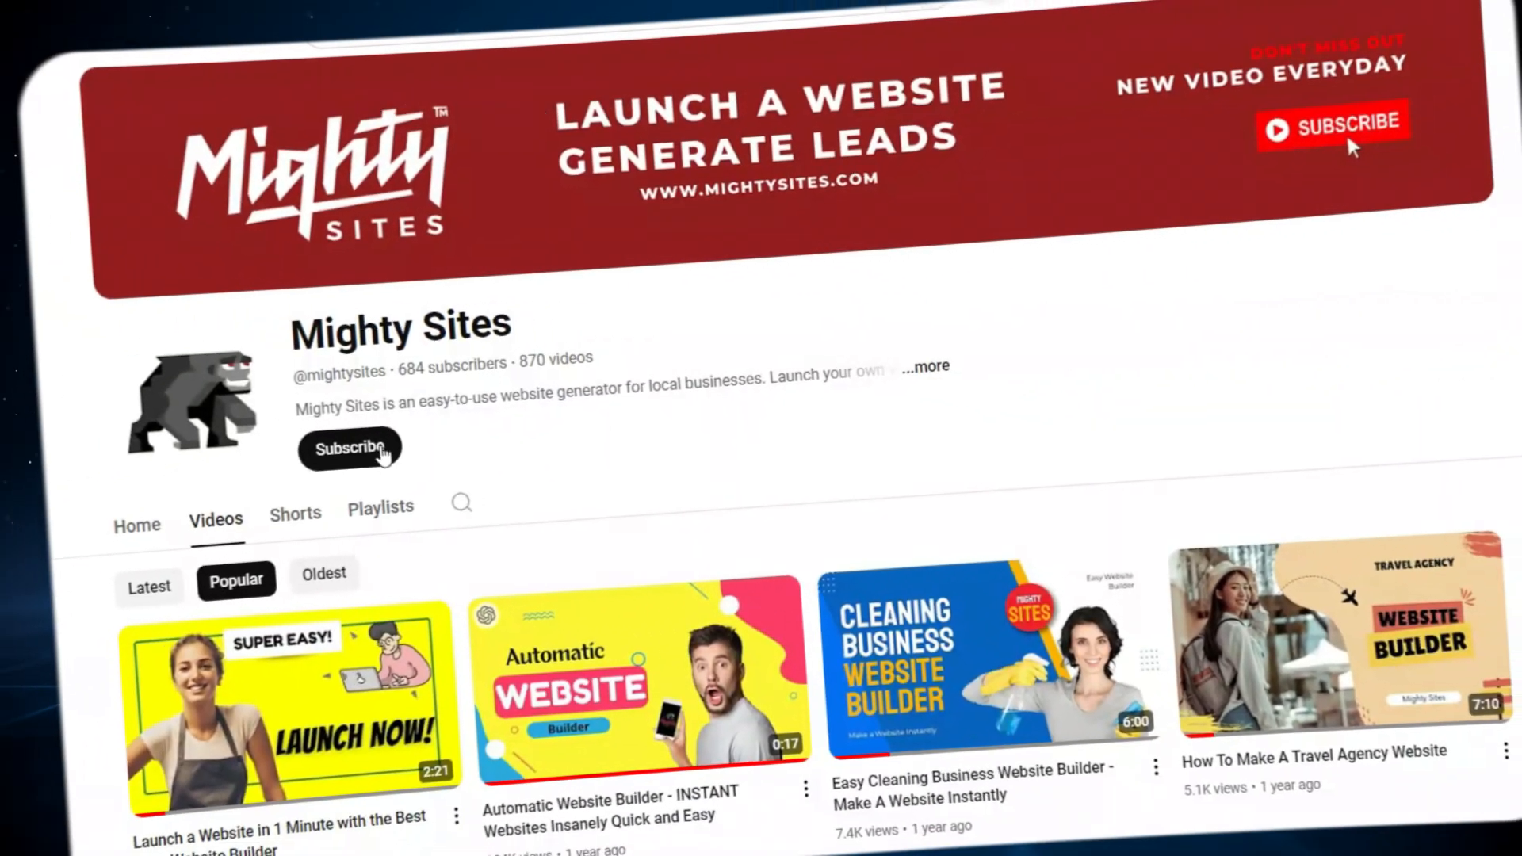
Subscribe to the Mighty Sites YouTube channel.
left_click(343, 450)
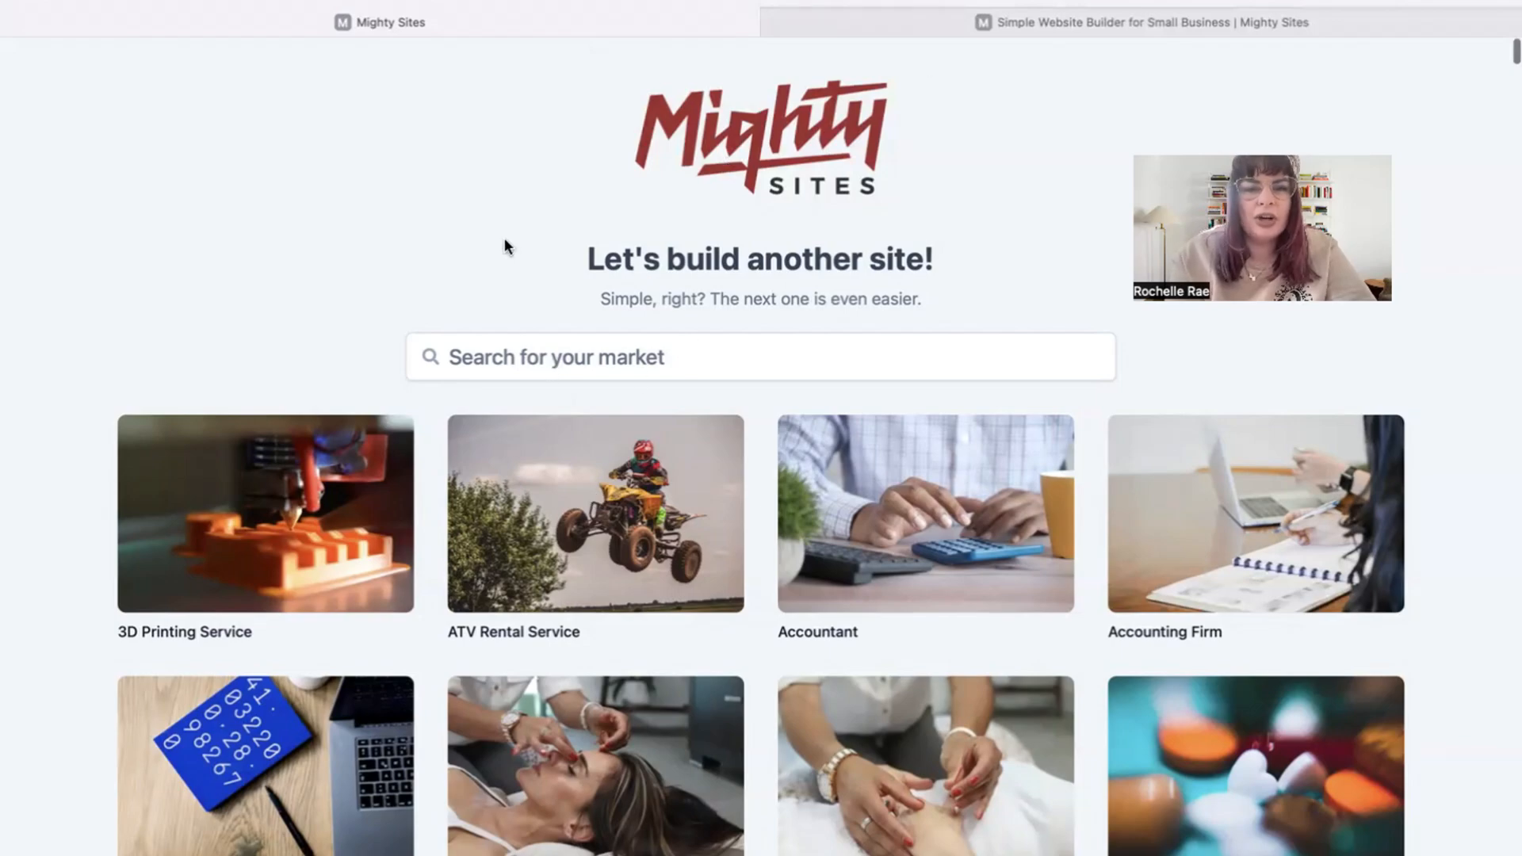
Search the market templates for 'commercia' and pick the Commercial Cleaning Service template.
scroll(505, 240, "down", 8)
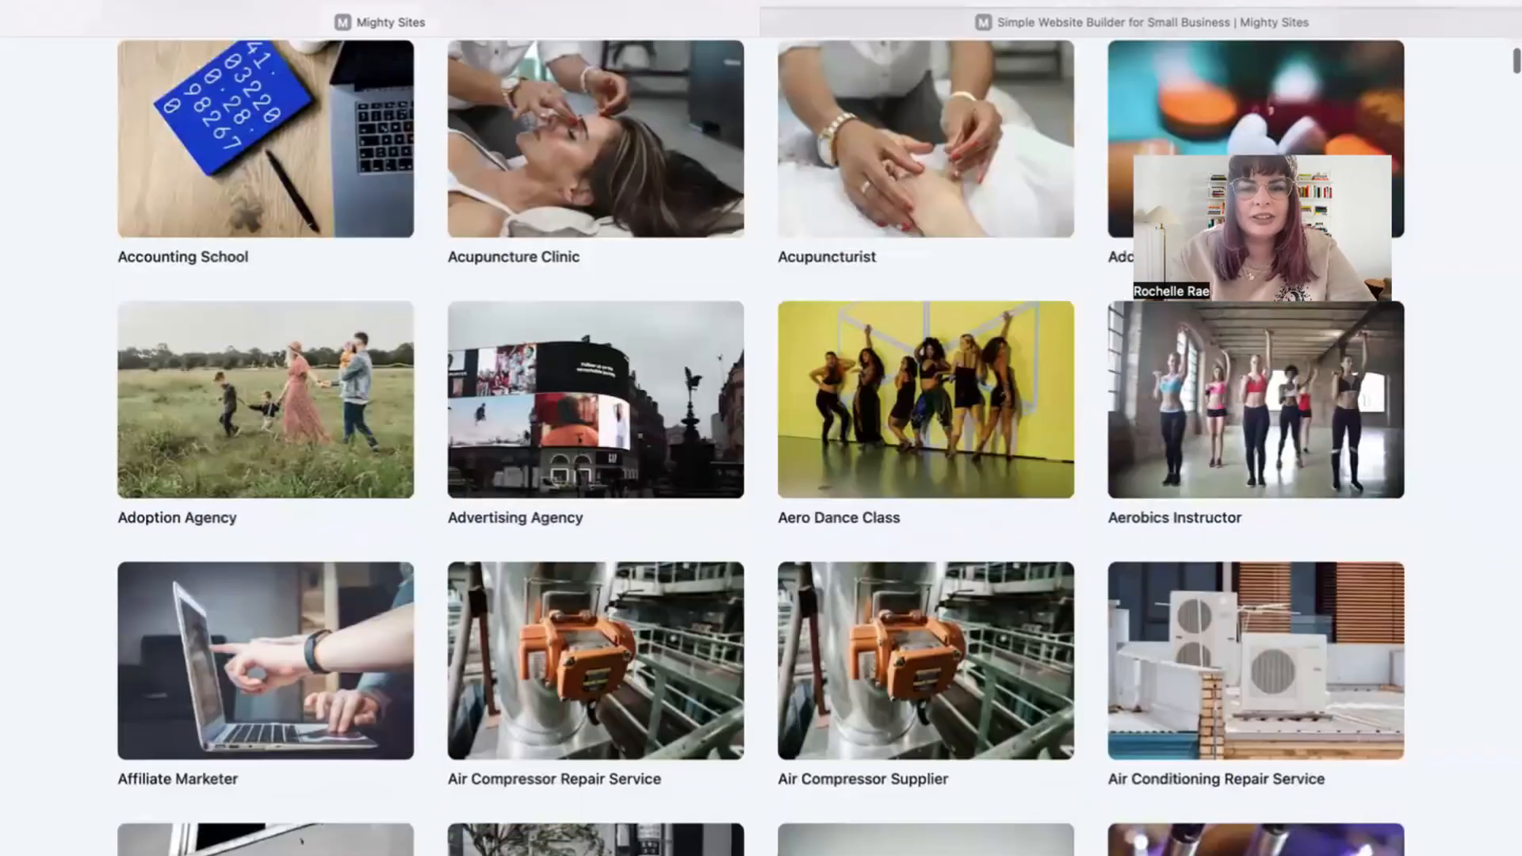
scroll(761, 444, "down", 9)
scroll(761, 444, "down", 8)
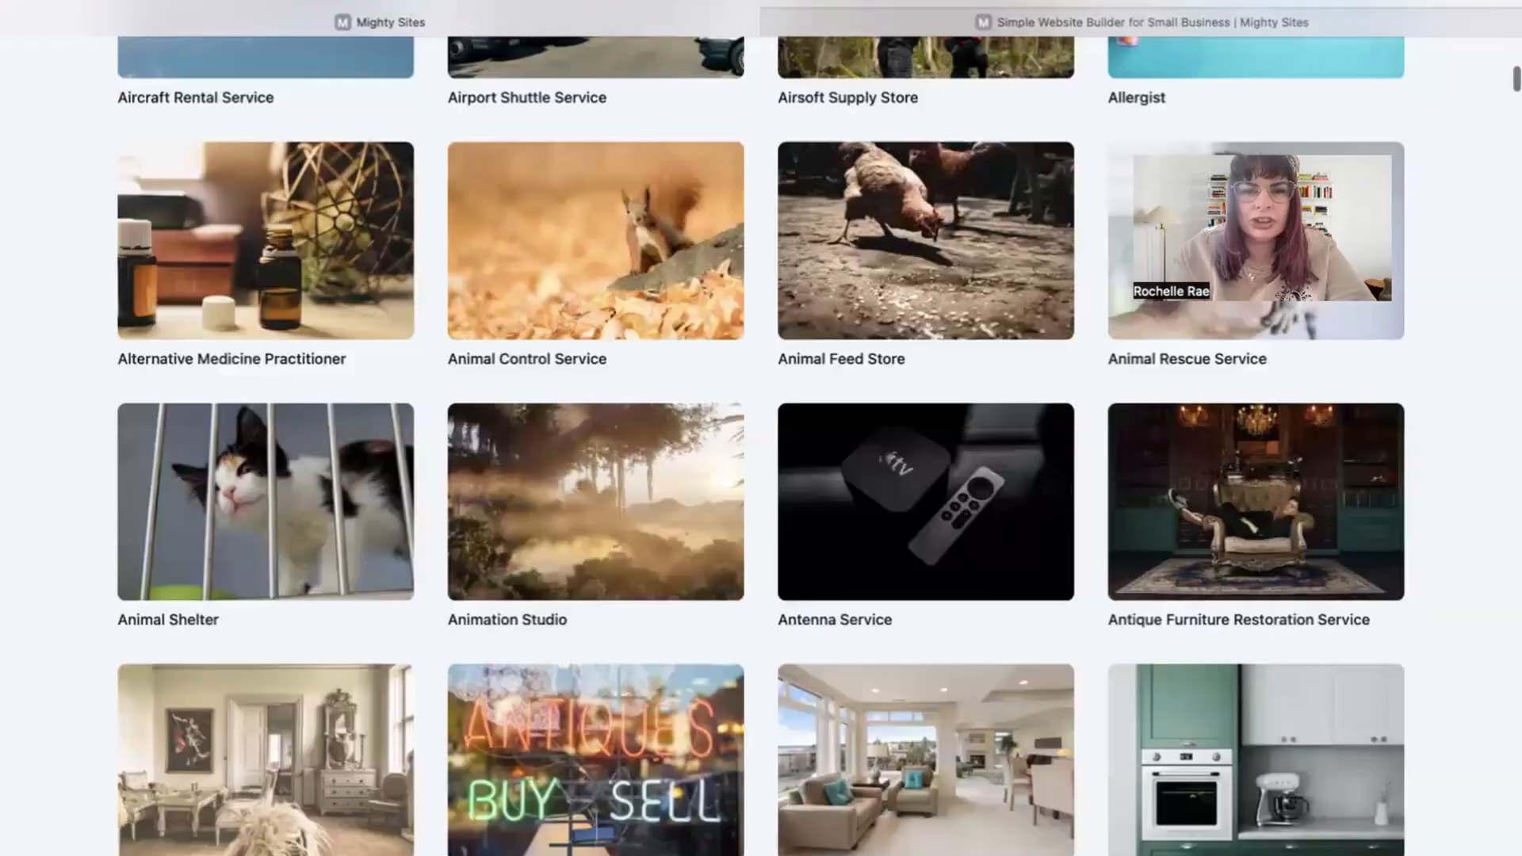
scroll(761, 444, "up", 20)
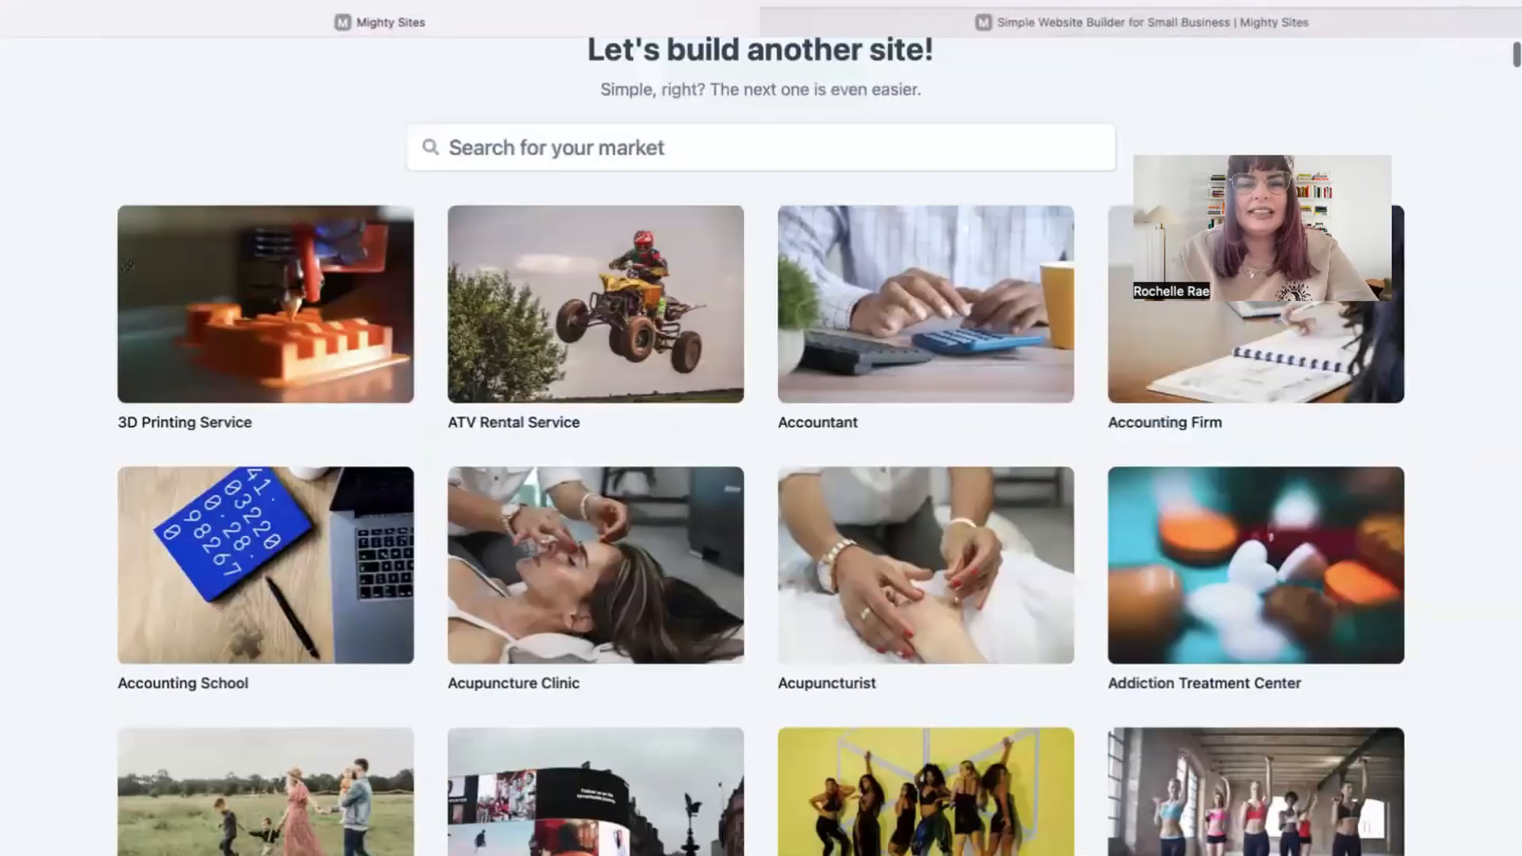
scroll(635, 394, "up", 3)
left_click(630, 361)
type("commercia")
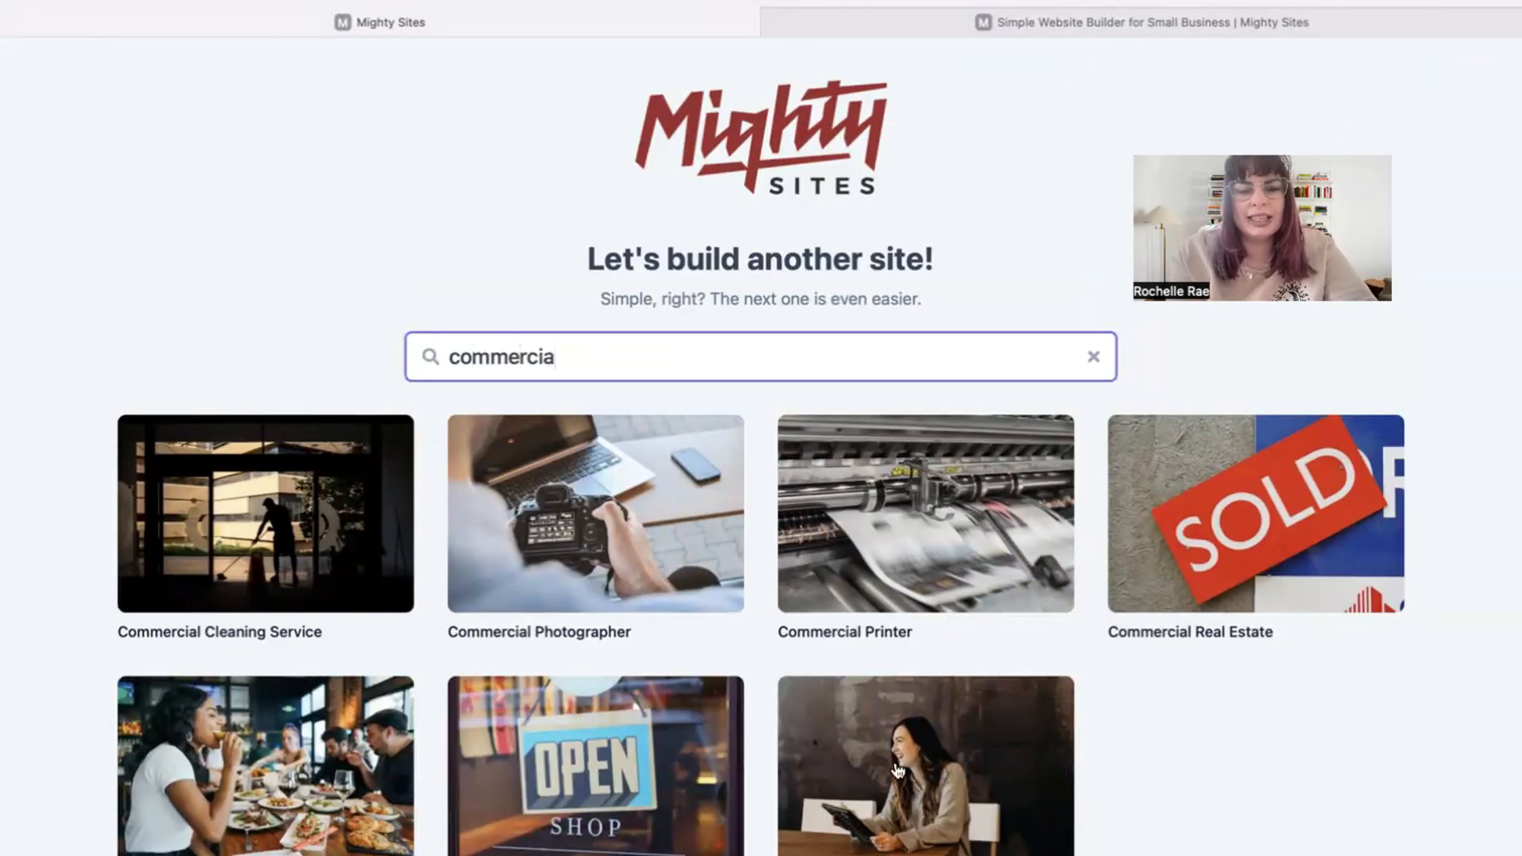
left_click(243, 520)
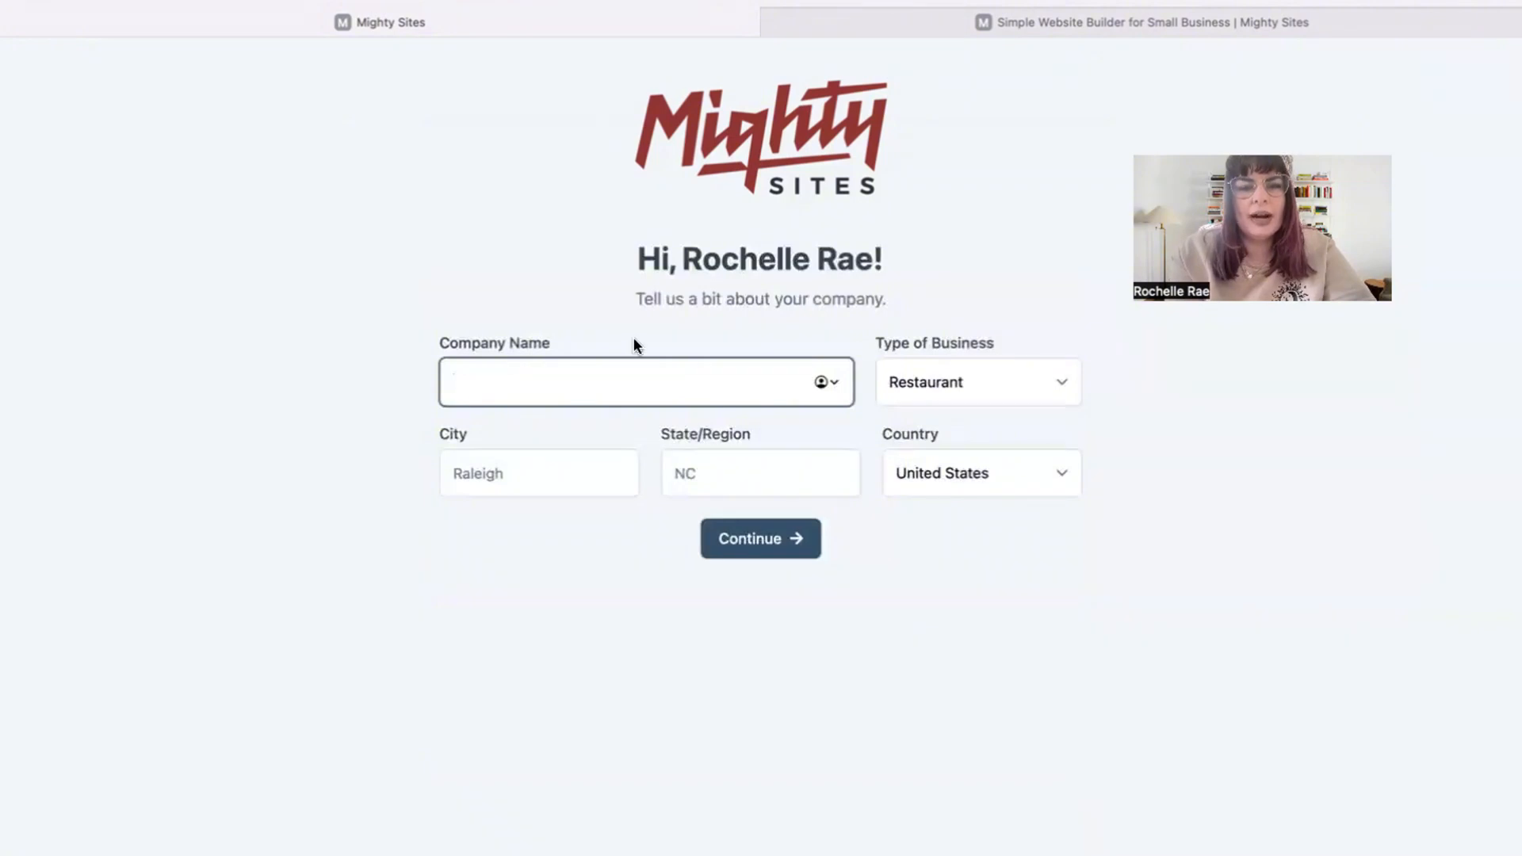
Enter Boss Cleaning, city Denver, state Co, business type Service, and continue to build the site.
type("Boss Cleaning")
left_click(562, 496)
type("Denver")
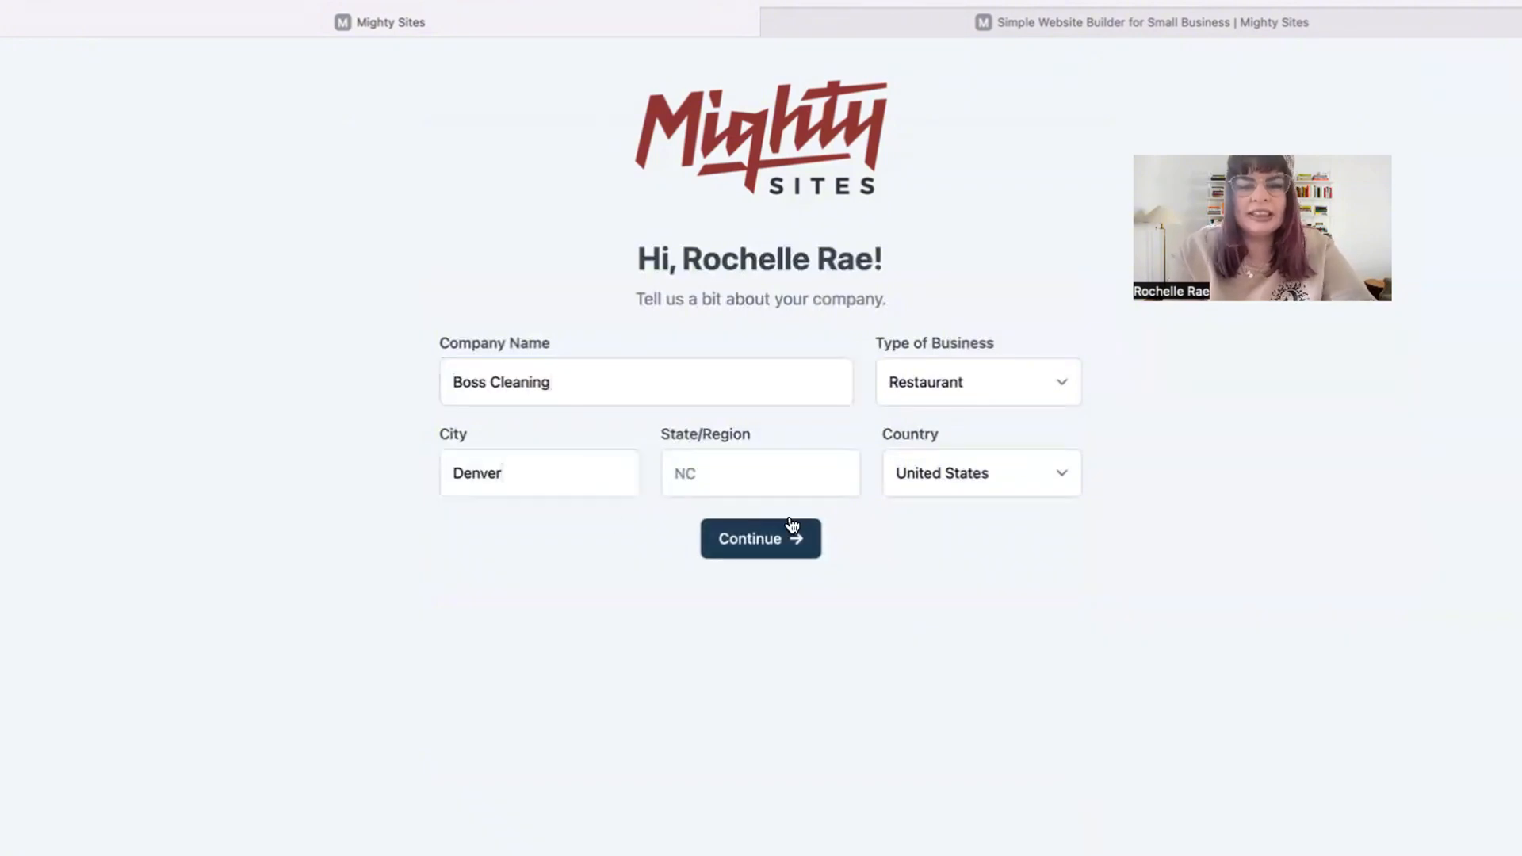
left_click(762, 468)
type("Colorado")
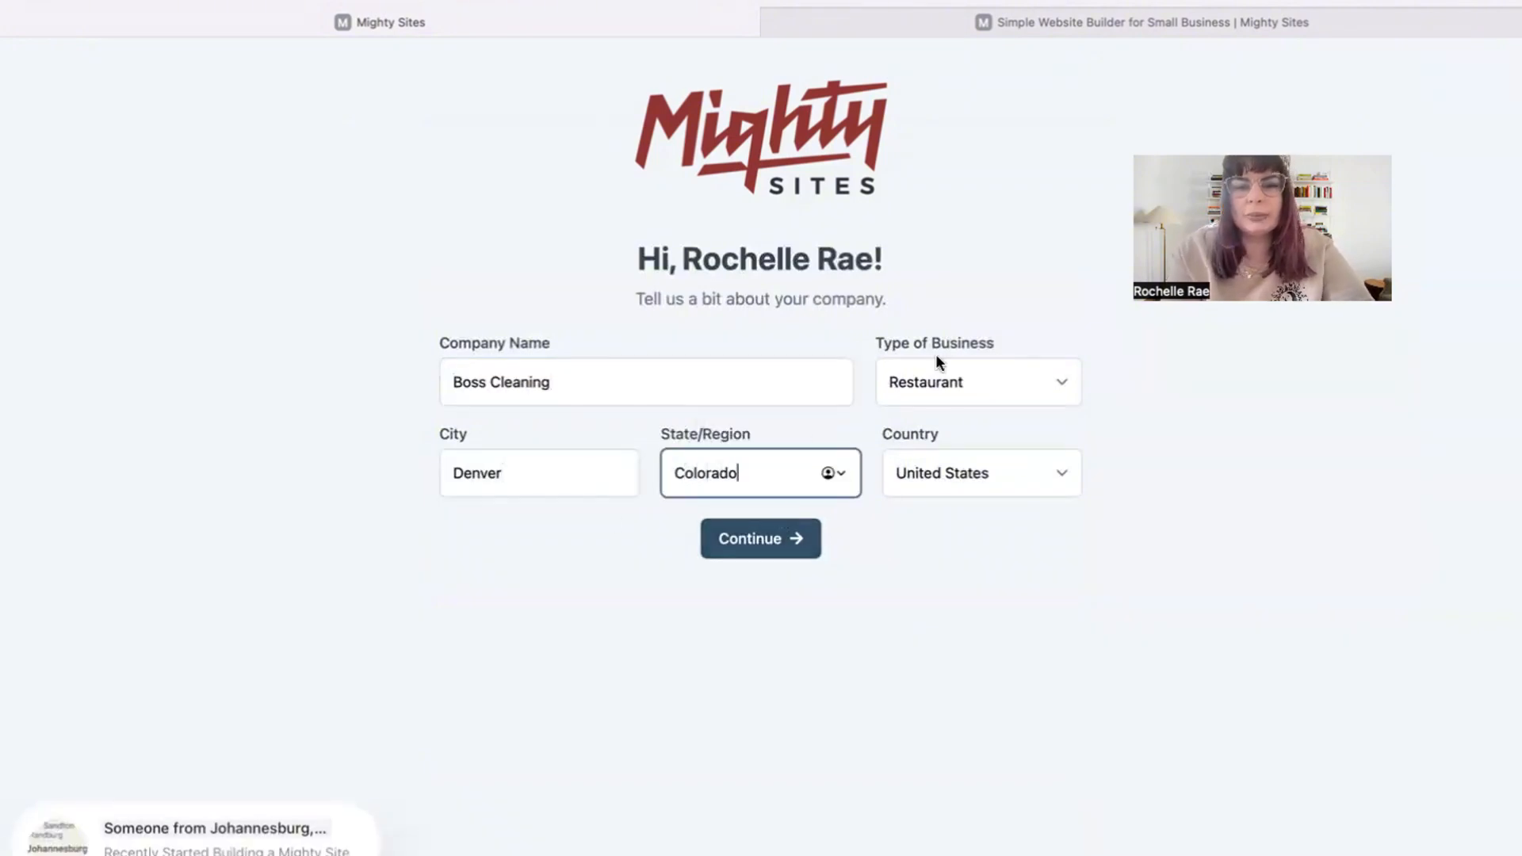
left_click(938, 367)
left_click(939, 420)
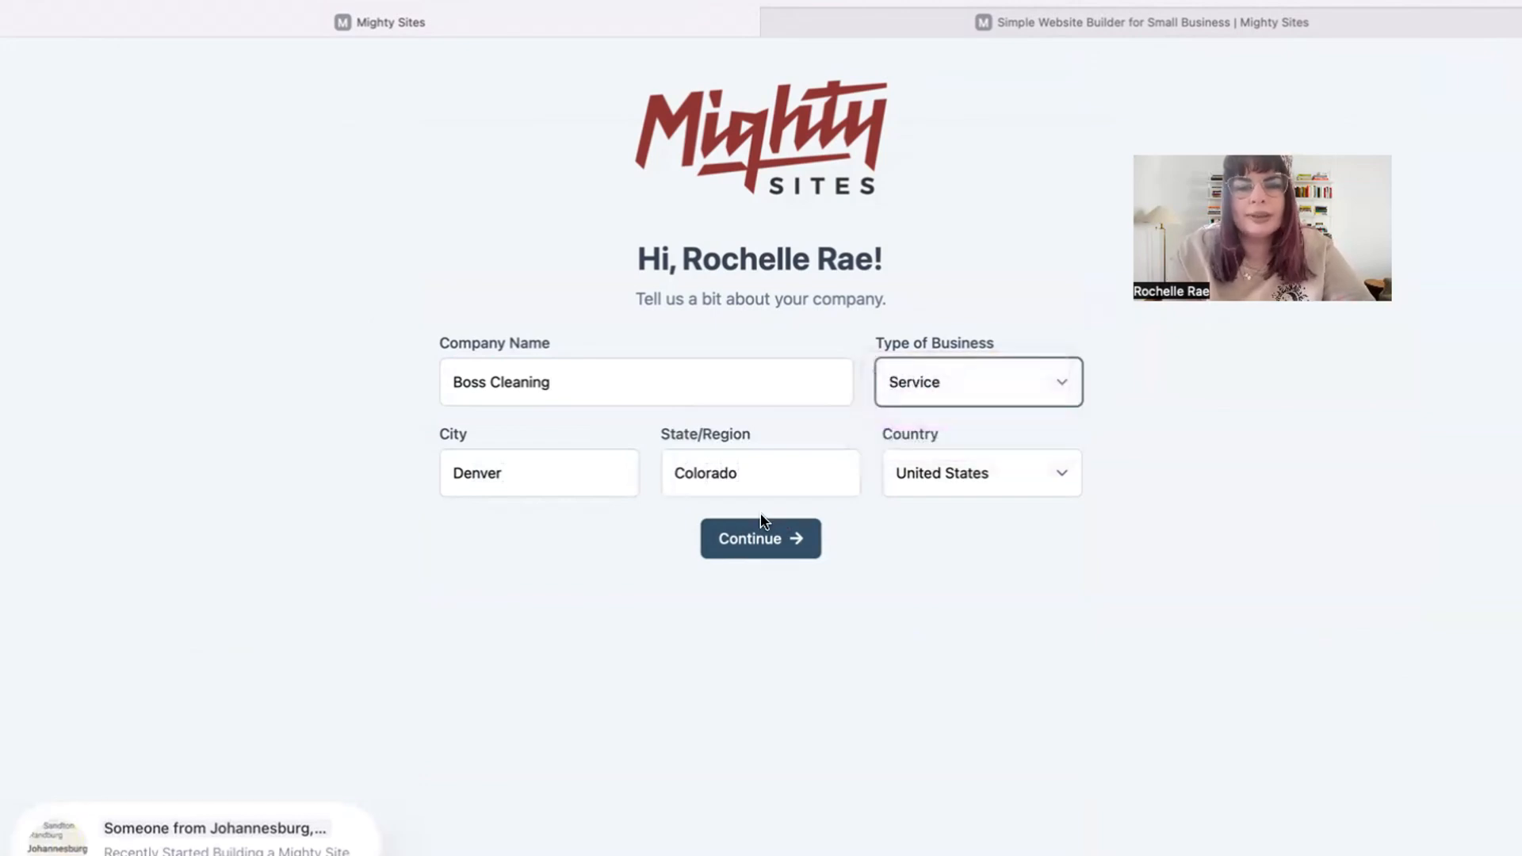
left_click(763, 546)
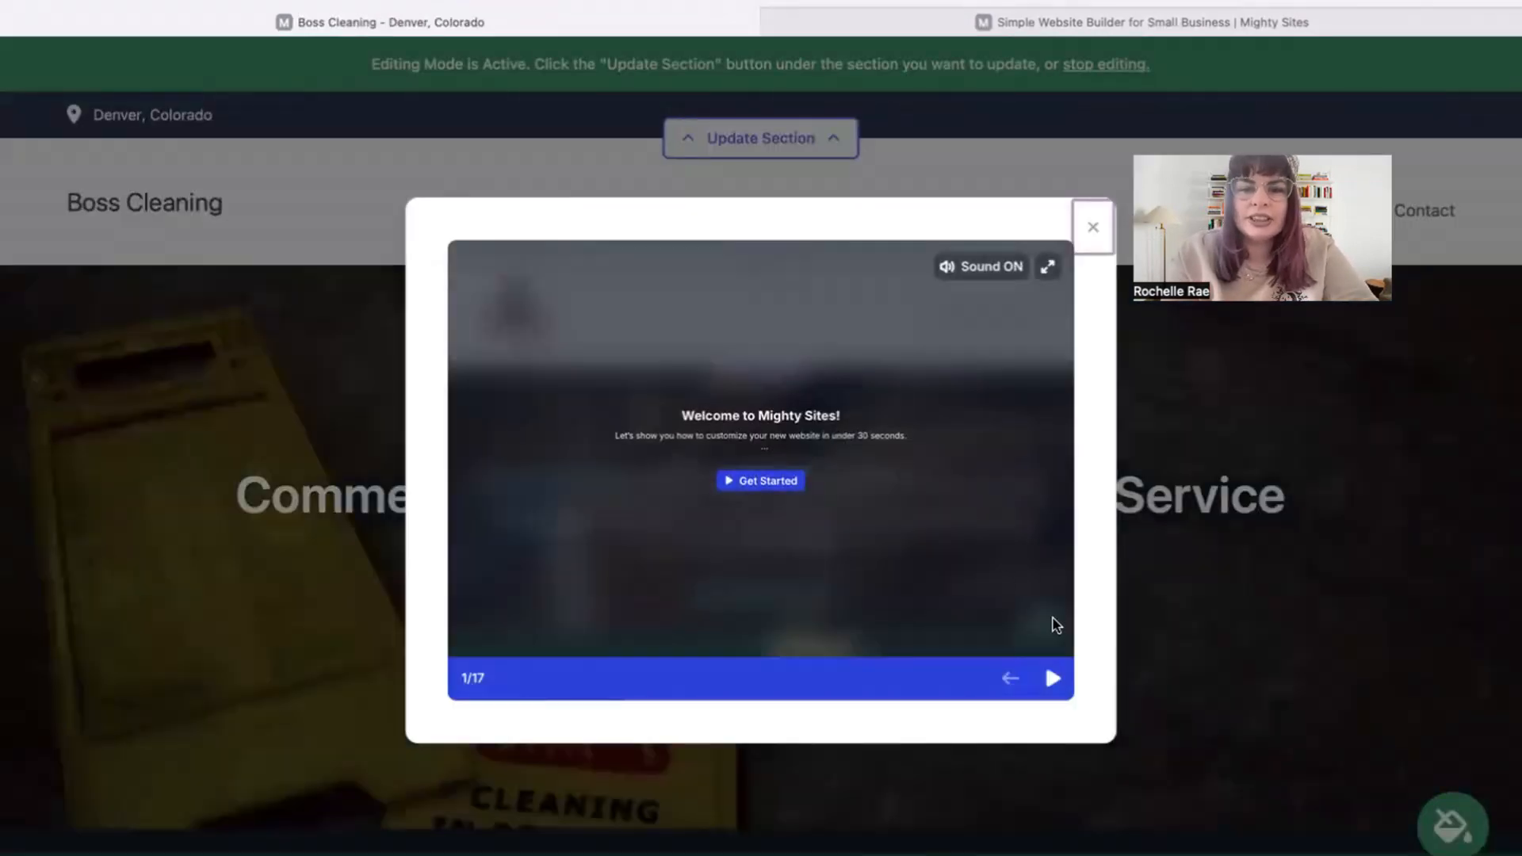
Advance the editing tour through to step 7, then close it.
left_click(1049, 685)
left_click(1049, 685)
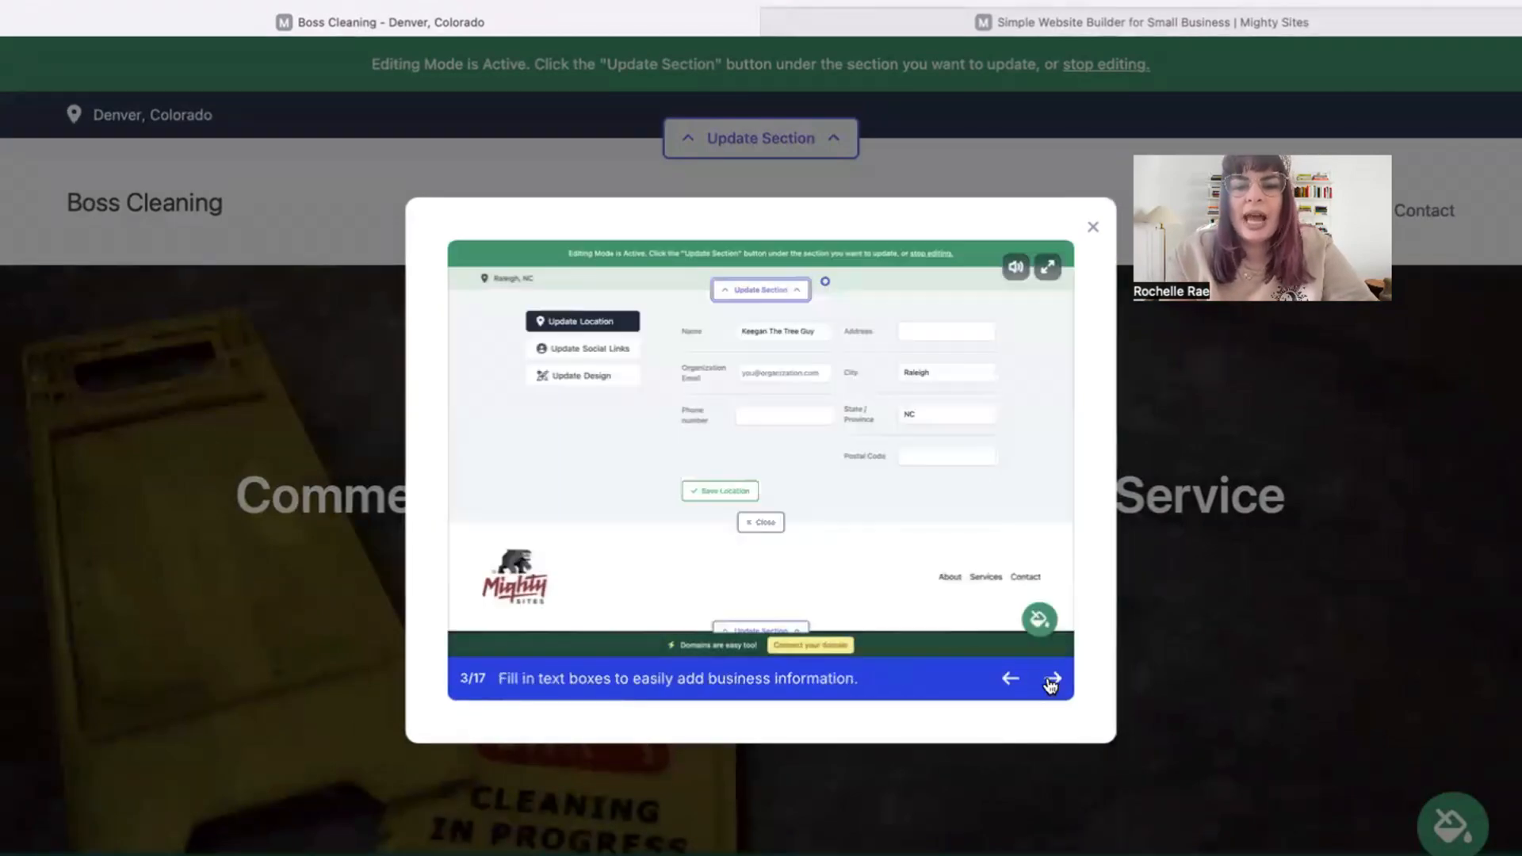
left_click(1049, 685)
left_click(1049, 685)
left_click(1049, 685)
left_click(1051, 680)
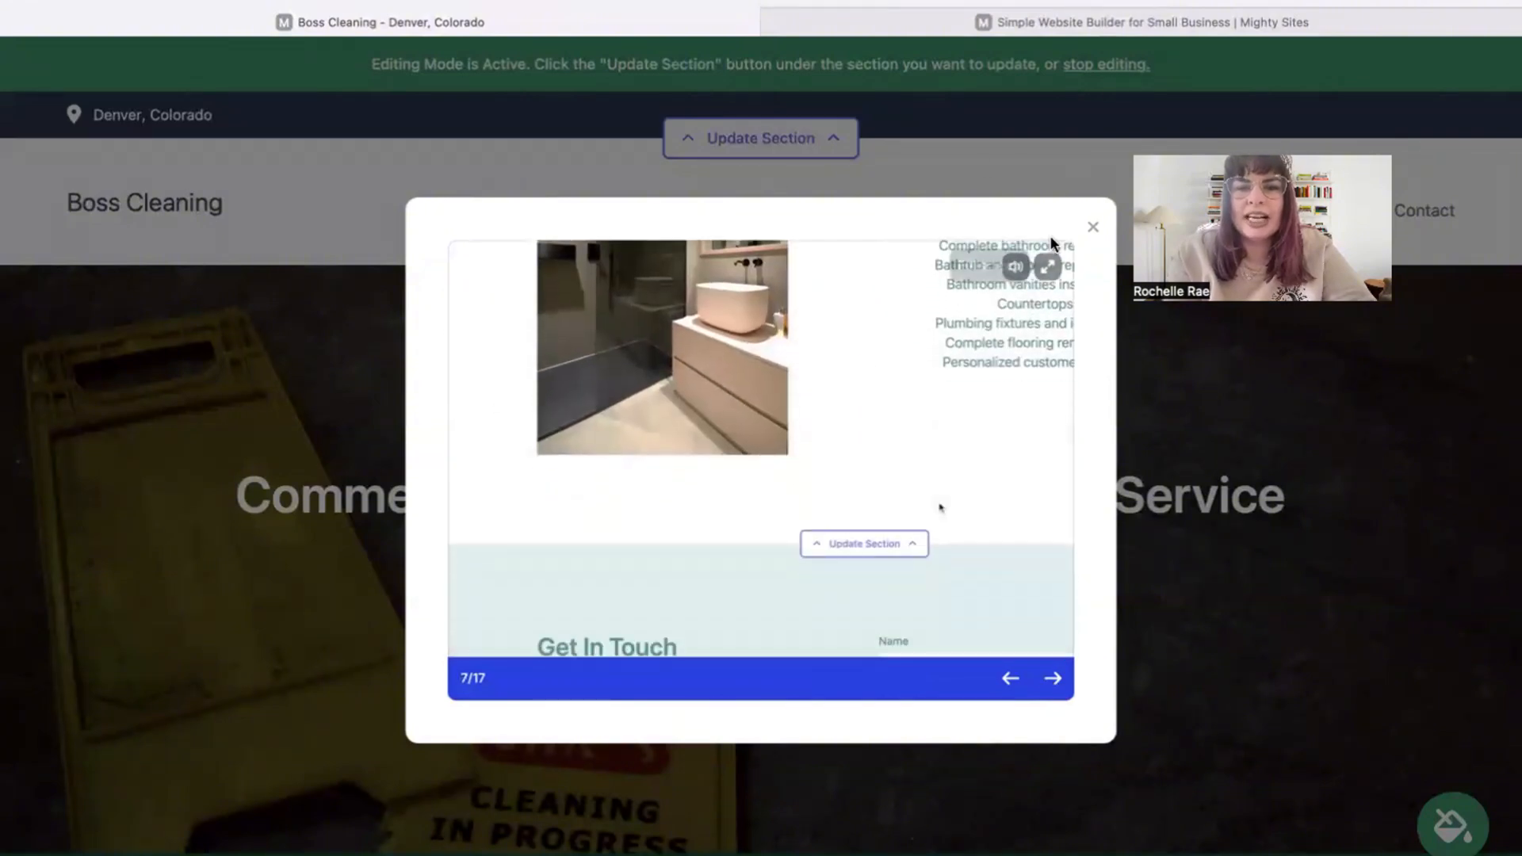
left_click(1093, 227)
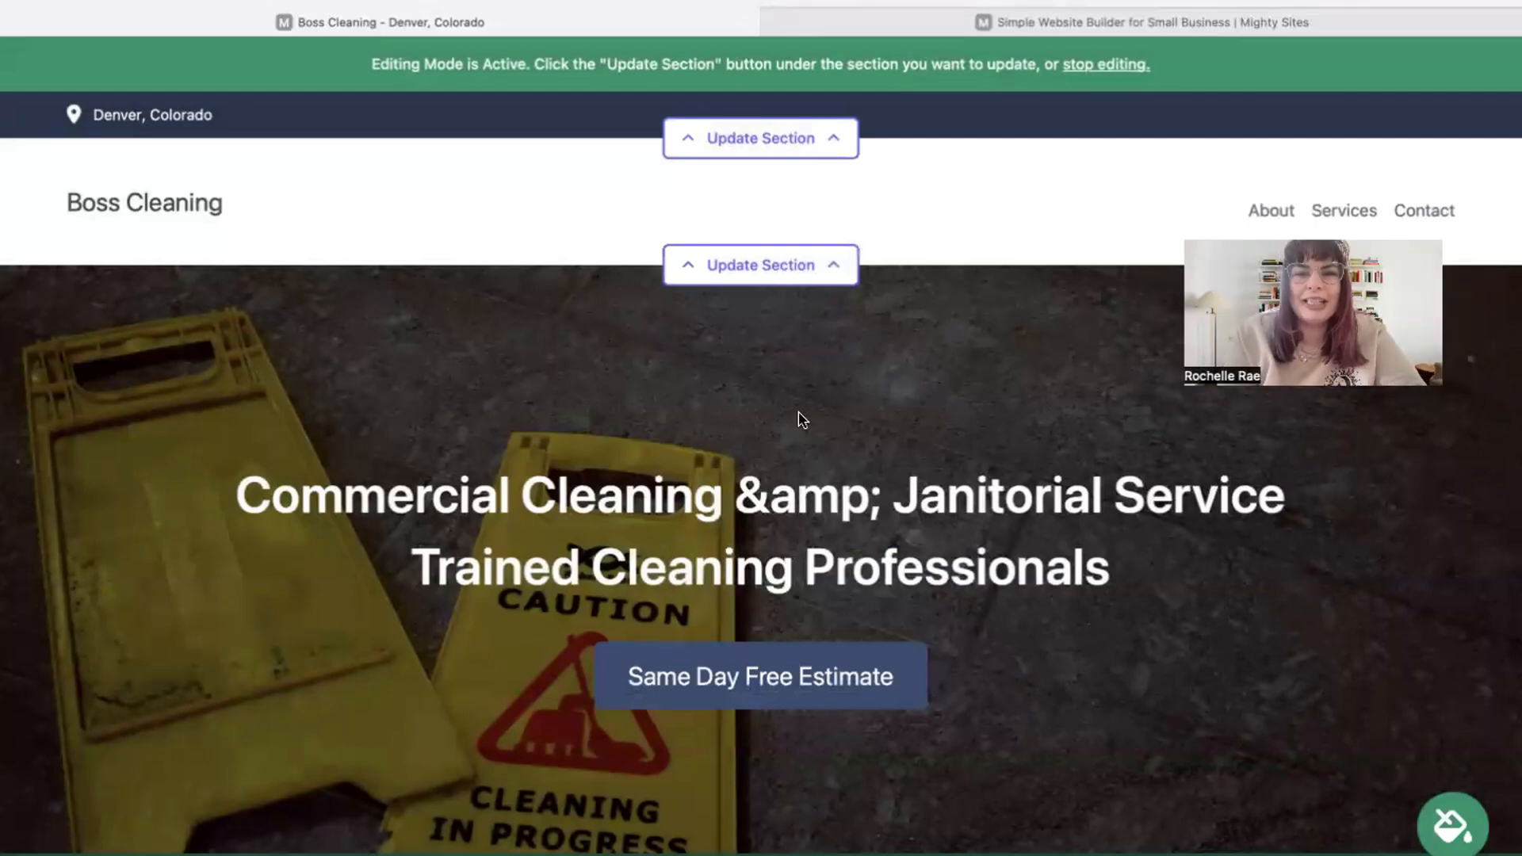
scroll(801, 418, "down", 2)
scroll(762, 428, "down", 8)
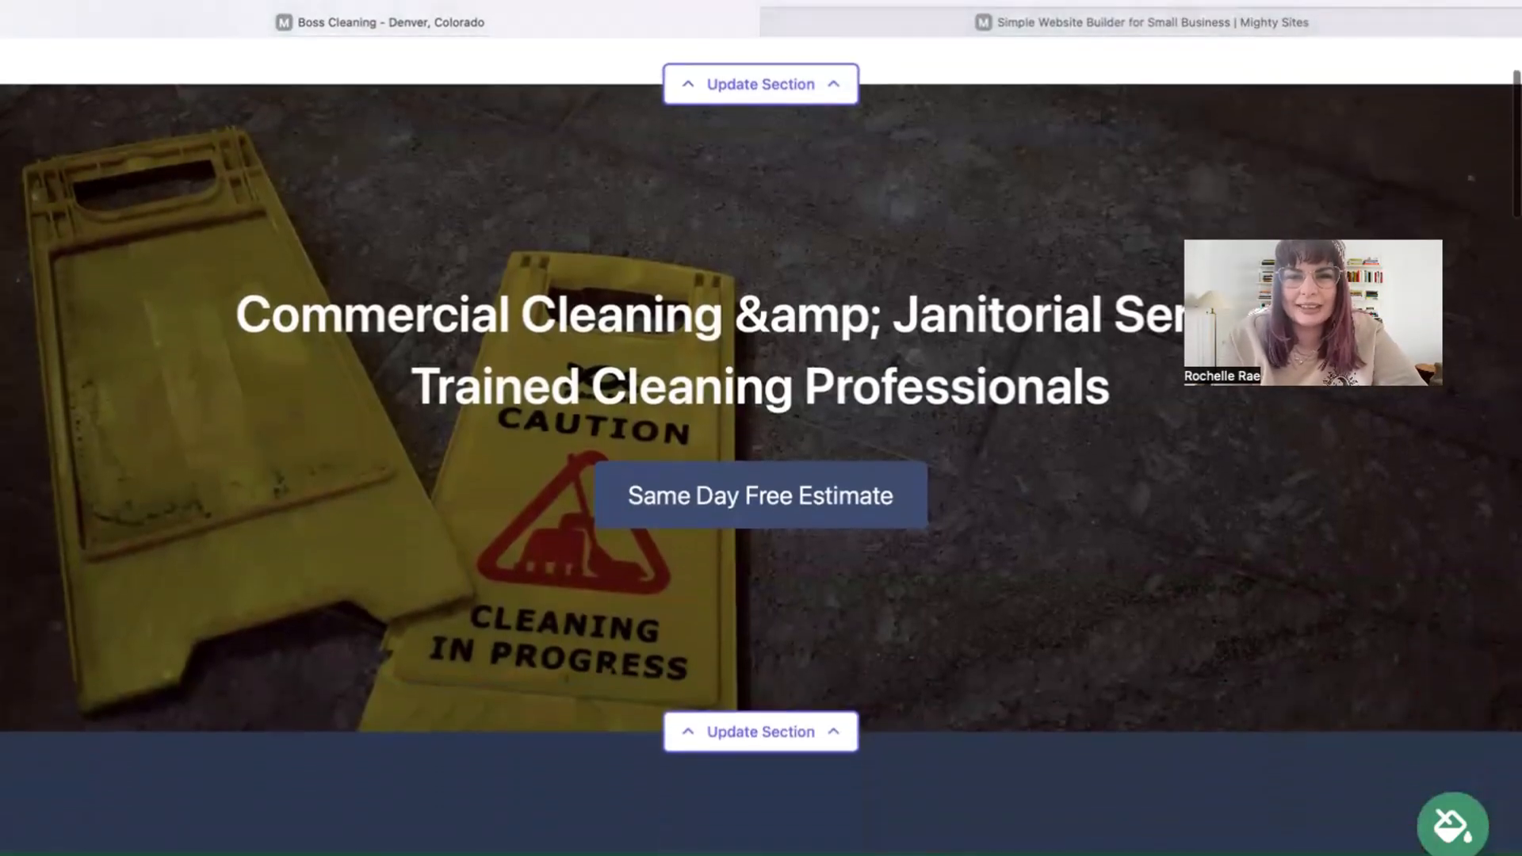
scroll(761, 428, "down", 2)
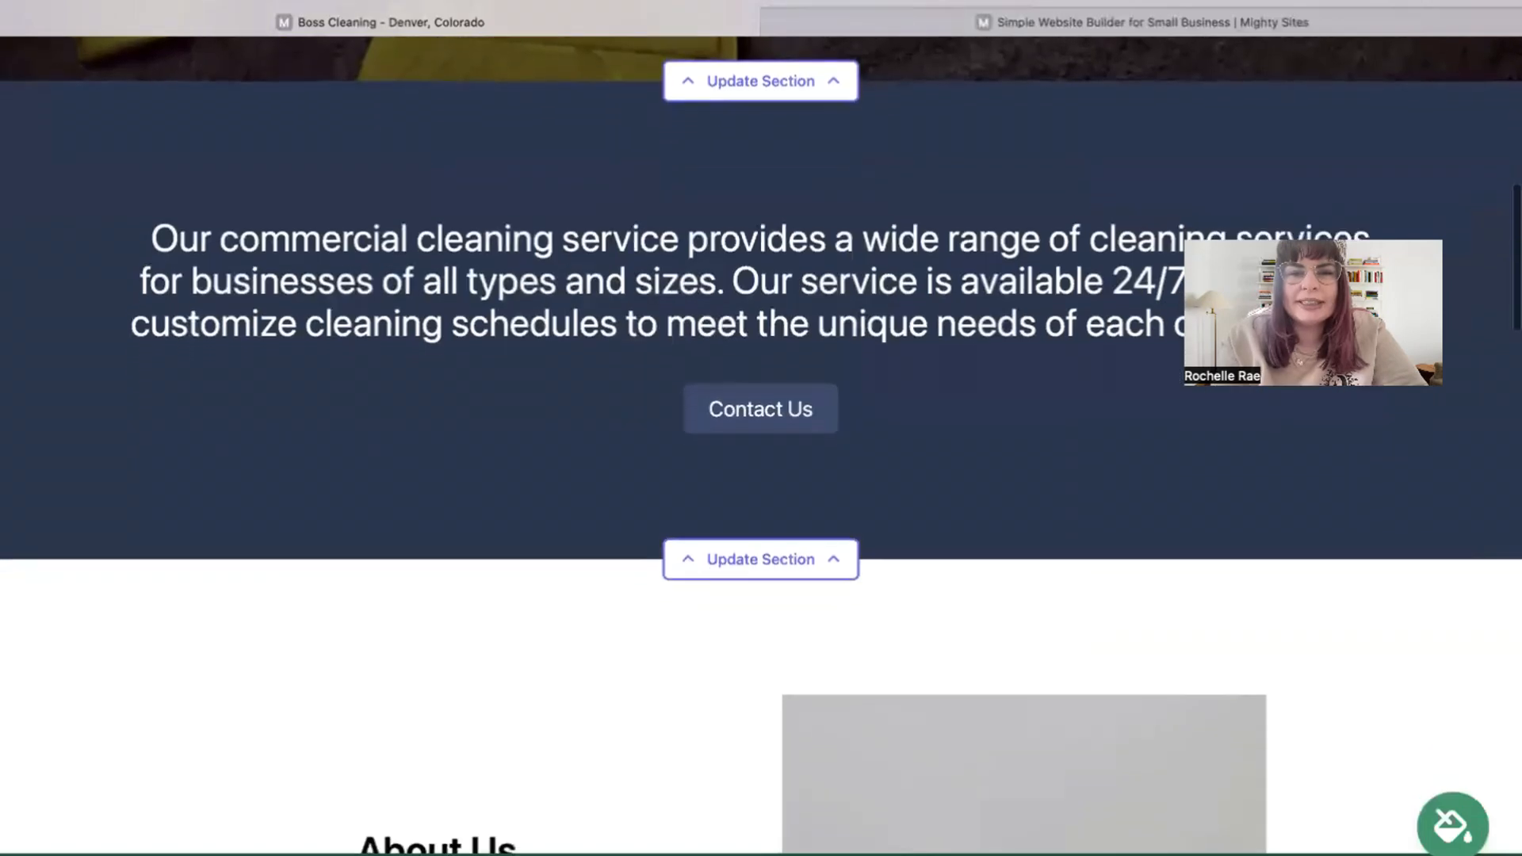
scroll(761, 428, "up", 1)
scroll(761, 428, "down", 1)
scroll(761, 428, "up", 3)
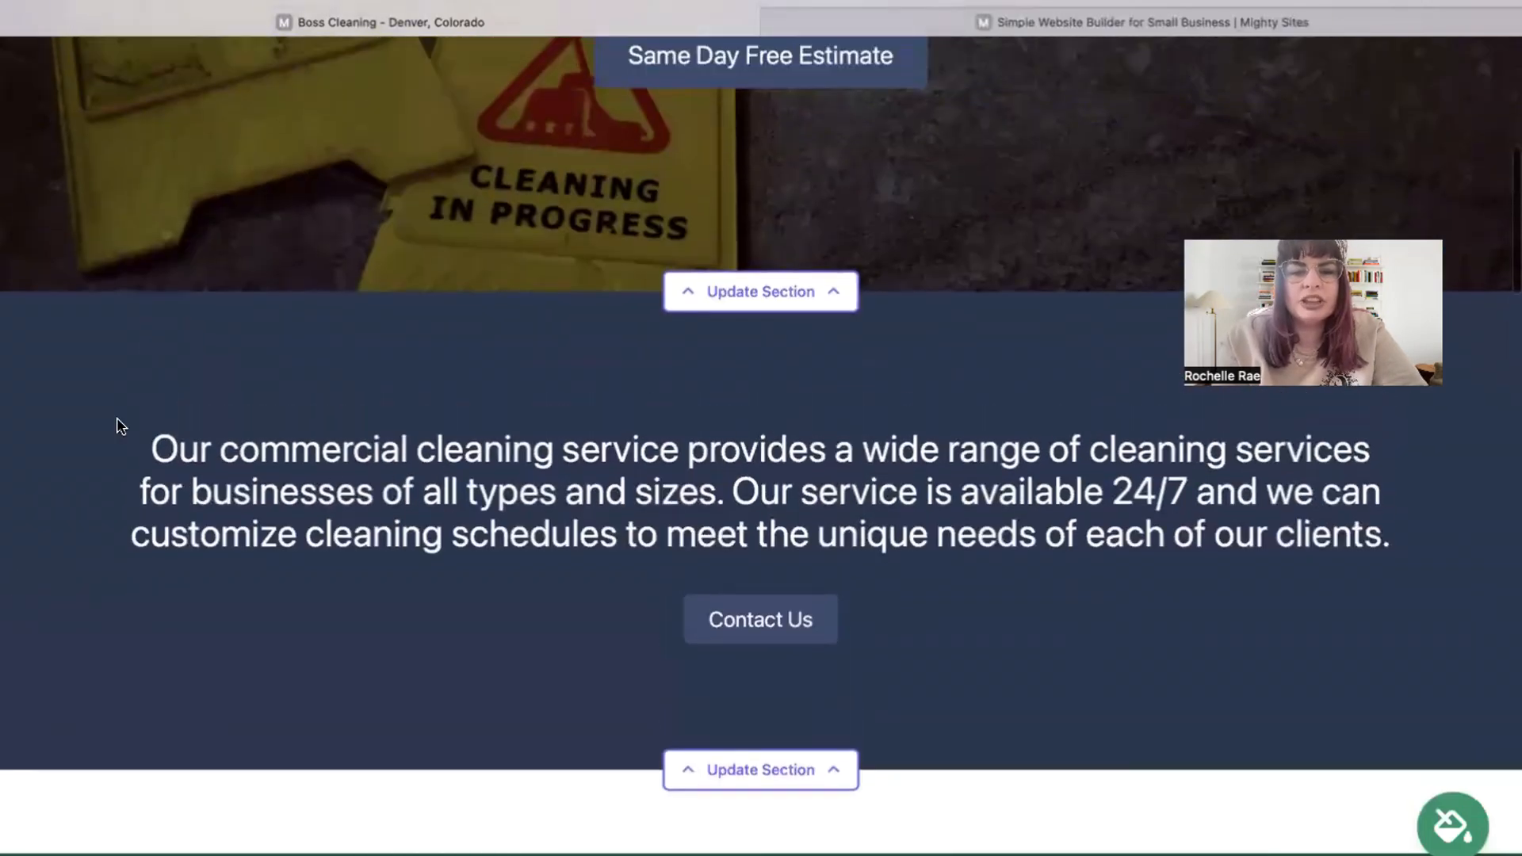
left_click_drag(119, 429, 1400, 559)
left_click(996, 367)
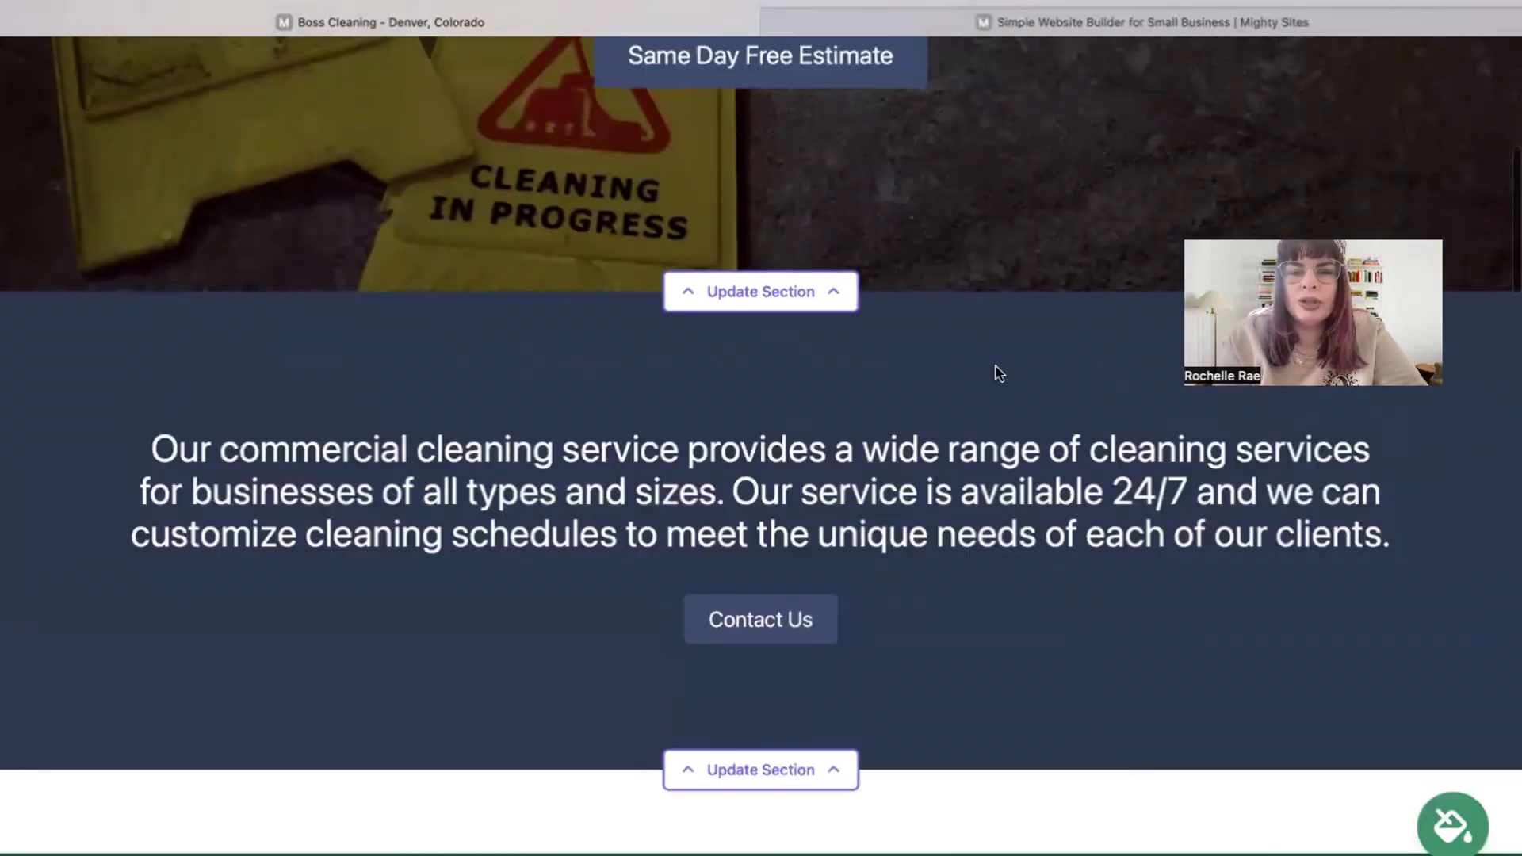
scroll(996, 367, "down", 9)
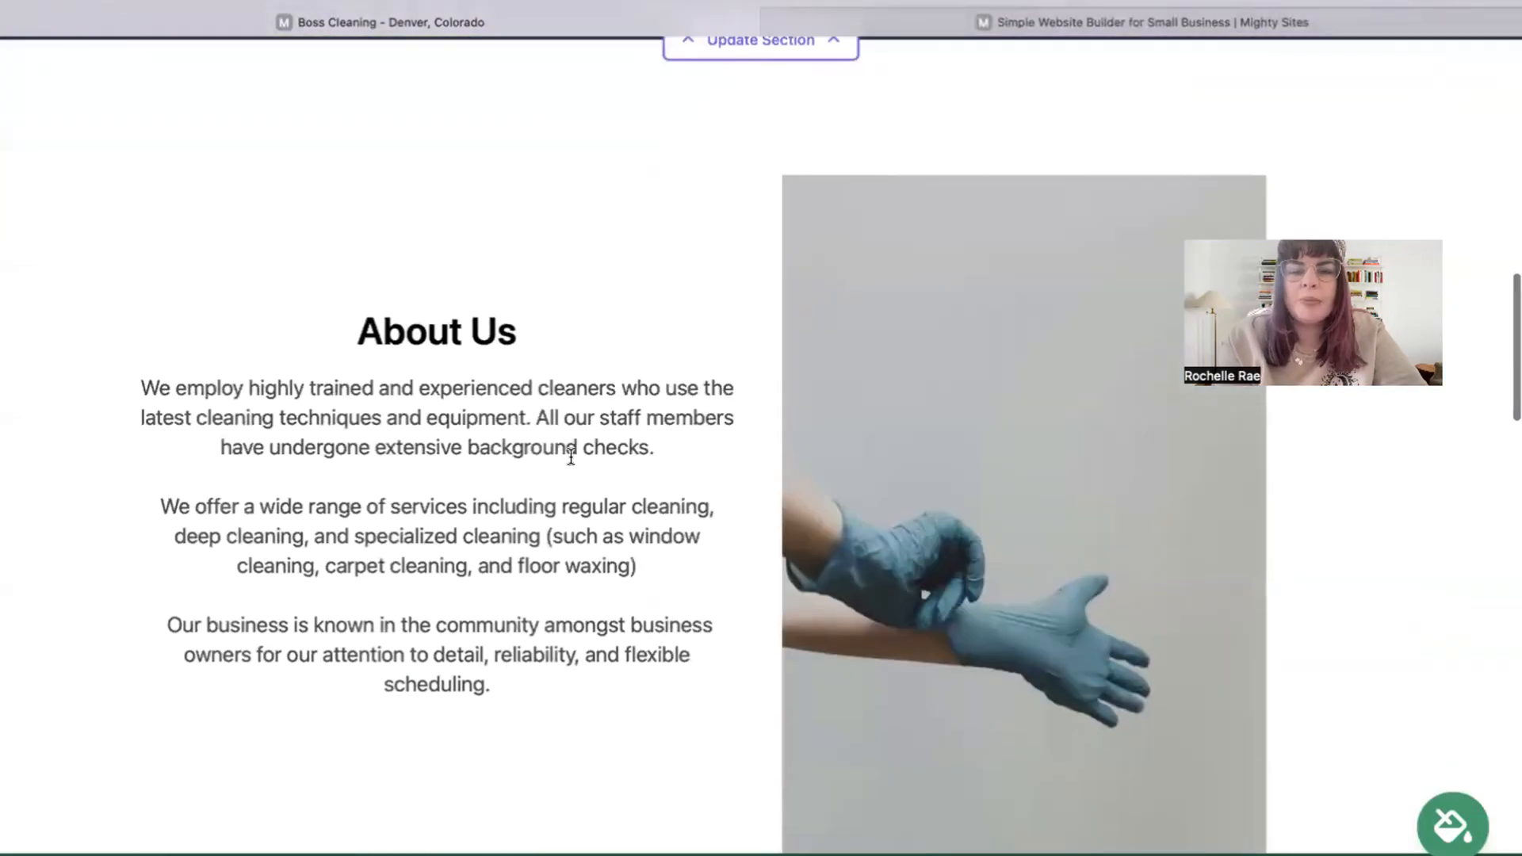
scroll(570, 458, "down", 11)
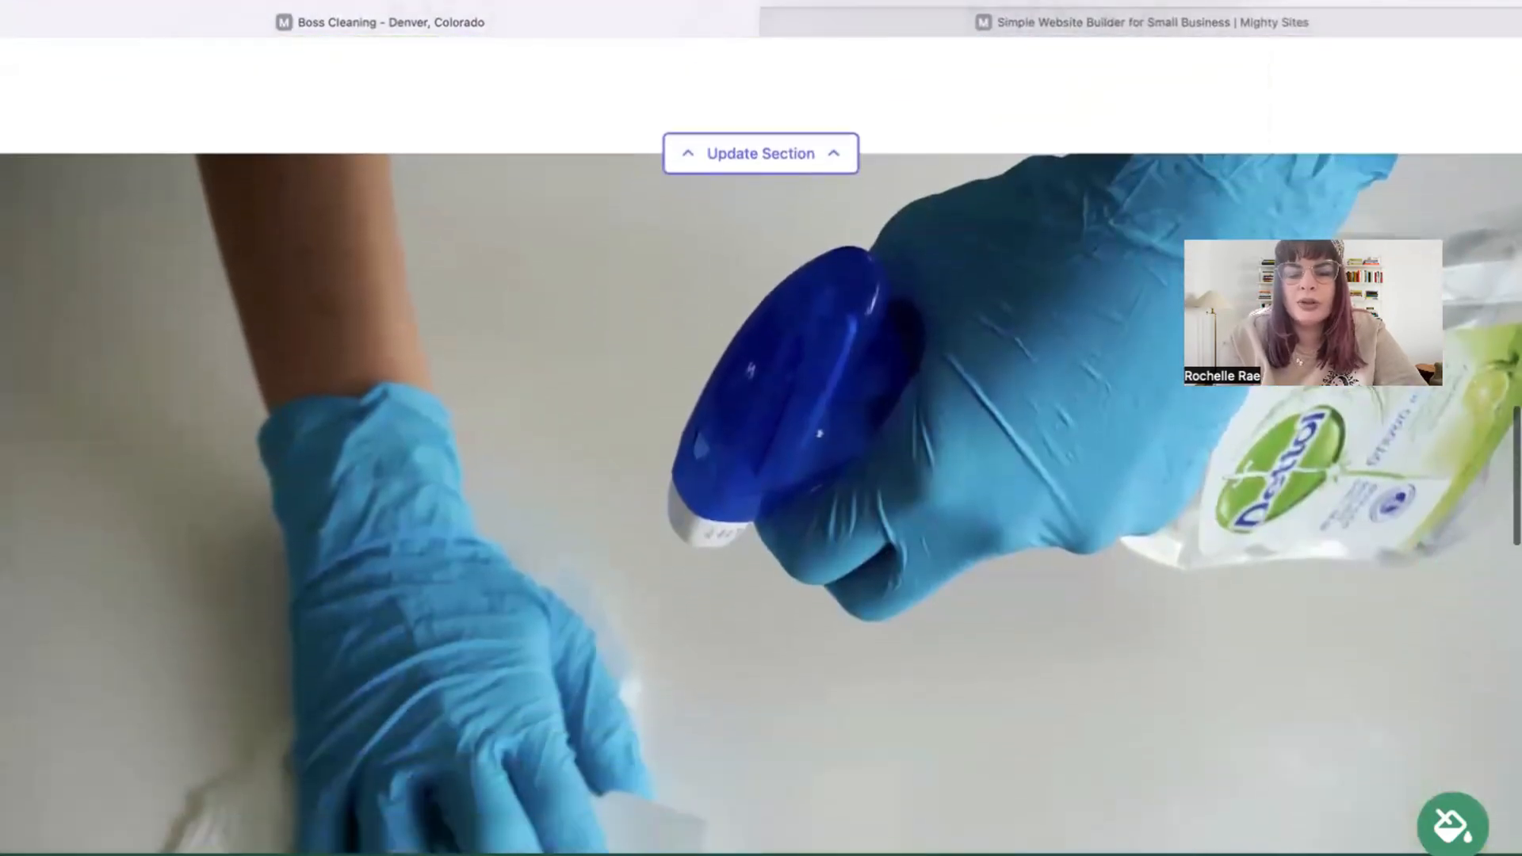
scroll(761, 428, "down", 3)
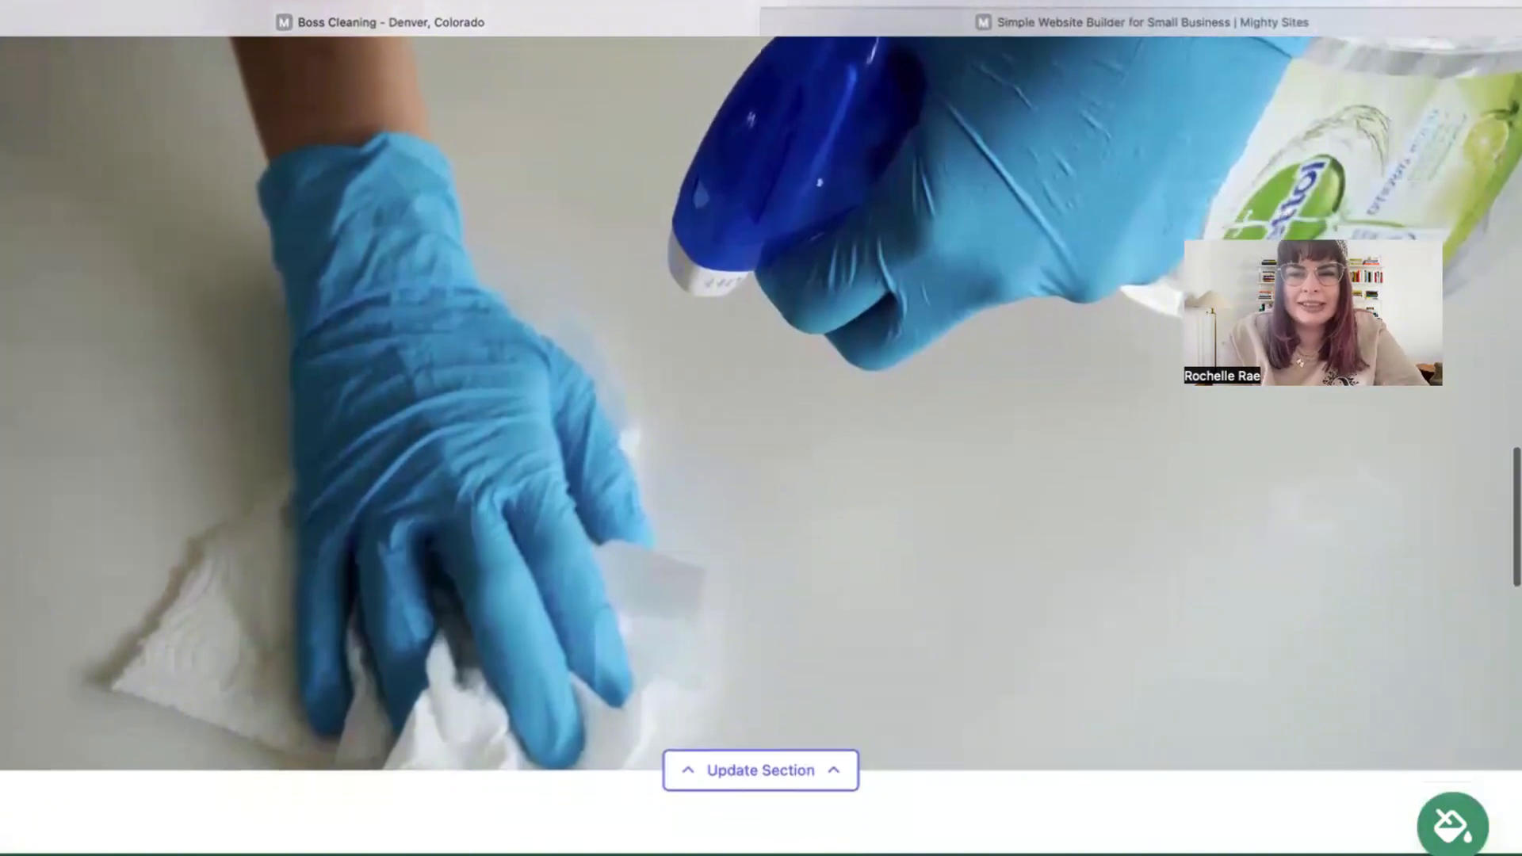
scroll(761, 428, "down", 5)
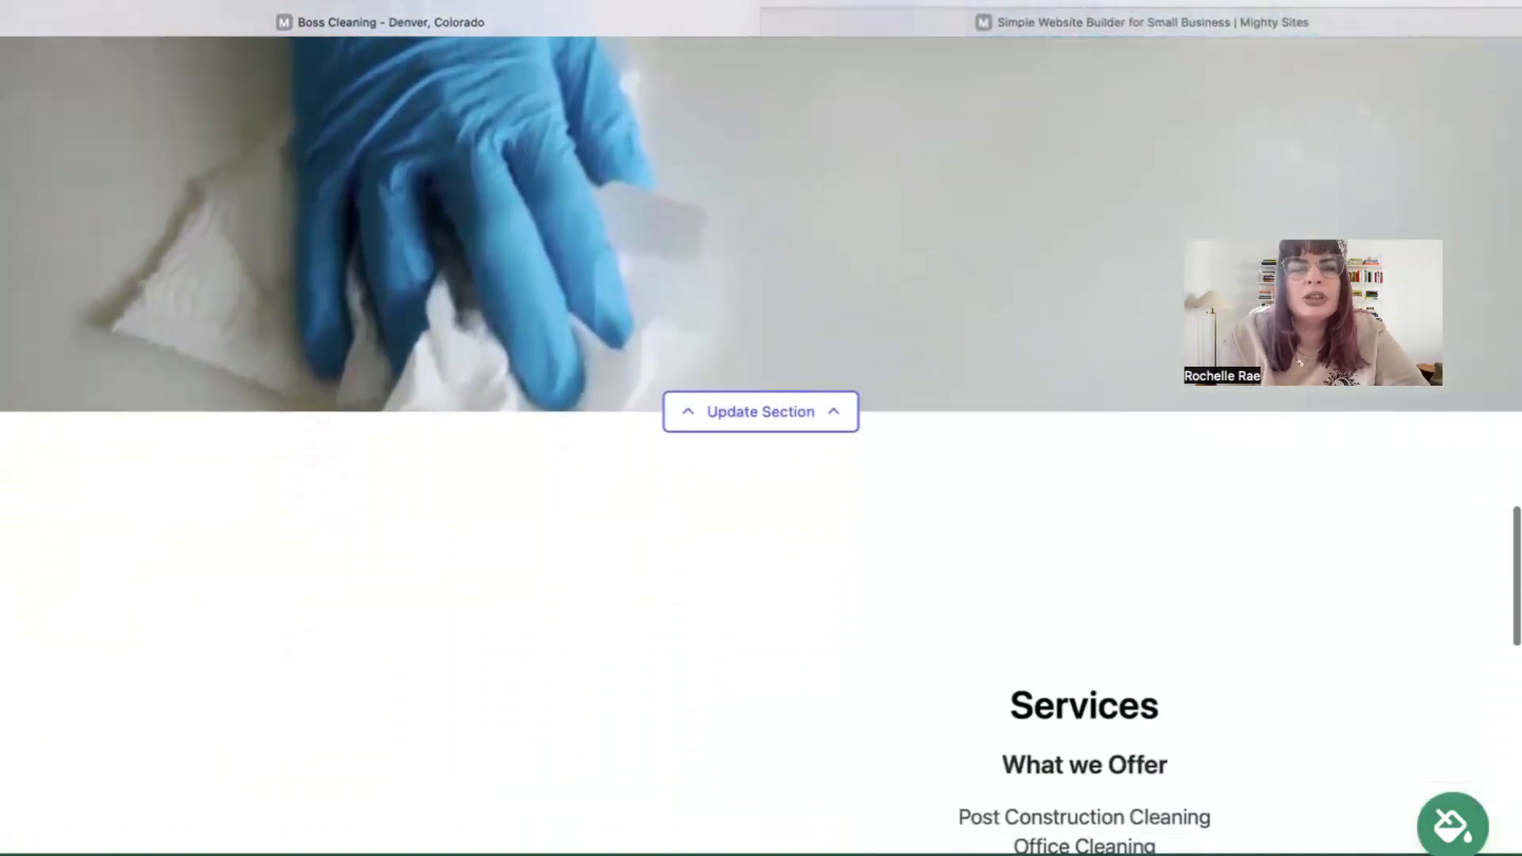
scroll(761, 428, "down", 5)
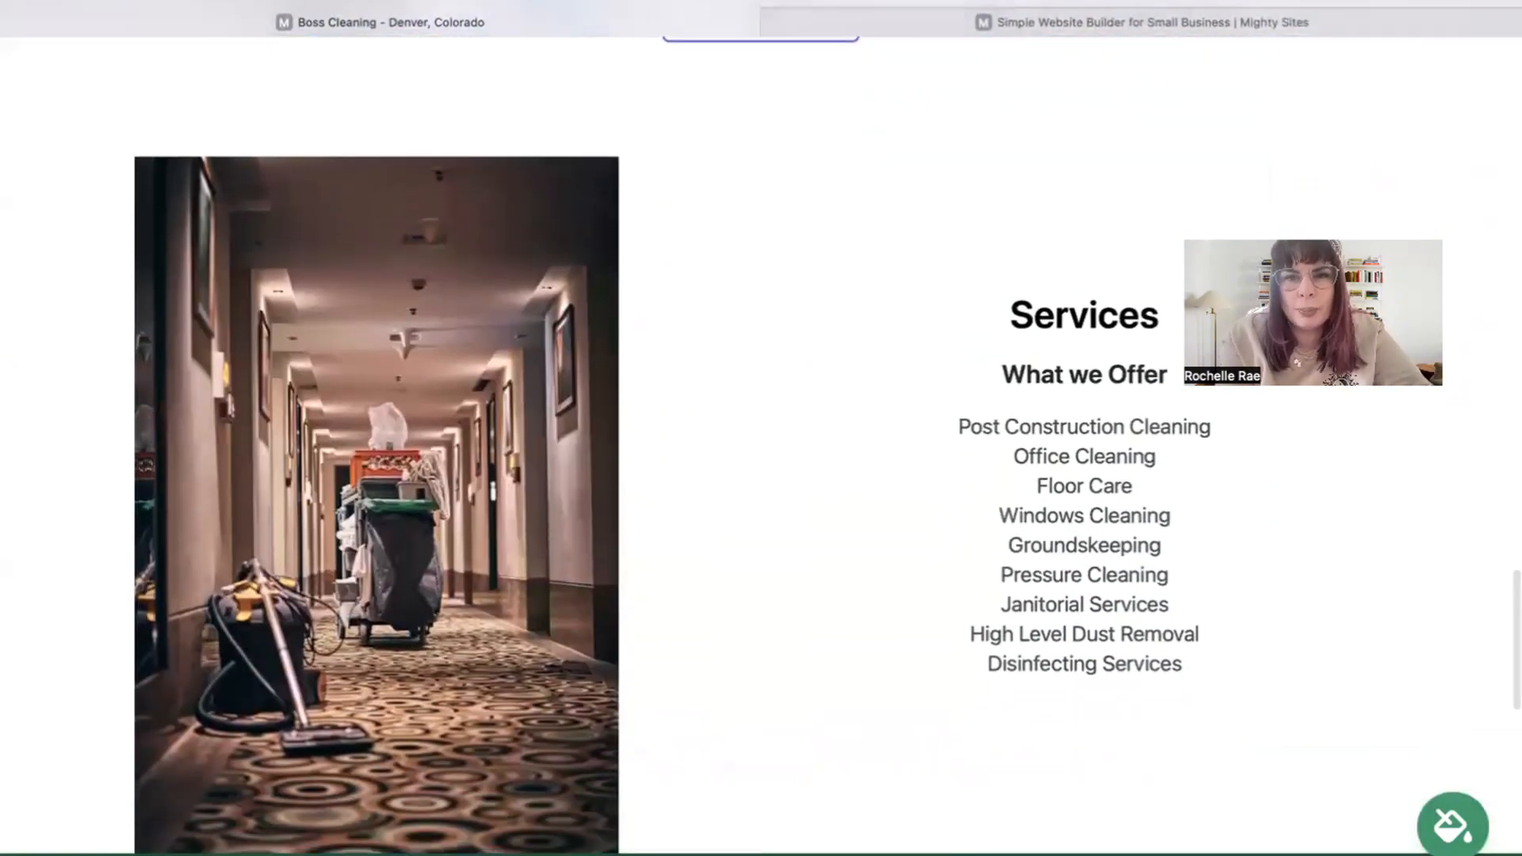
scroll(761, 428, "down", 2)
scroll(761, 428, "up", 8)
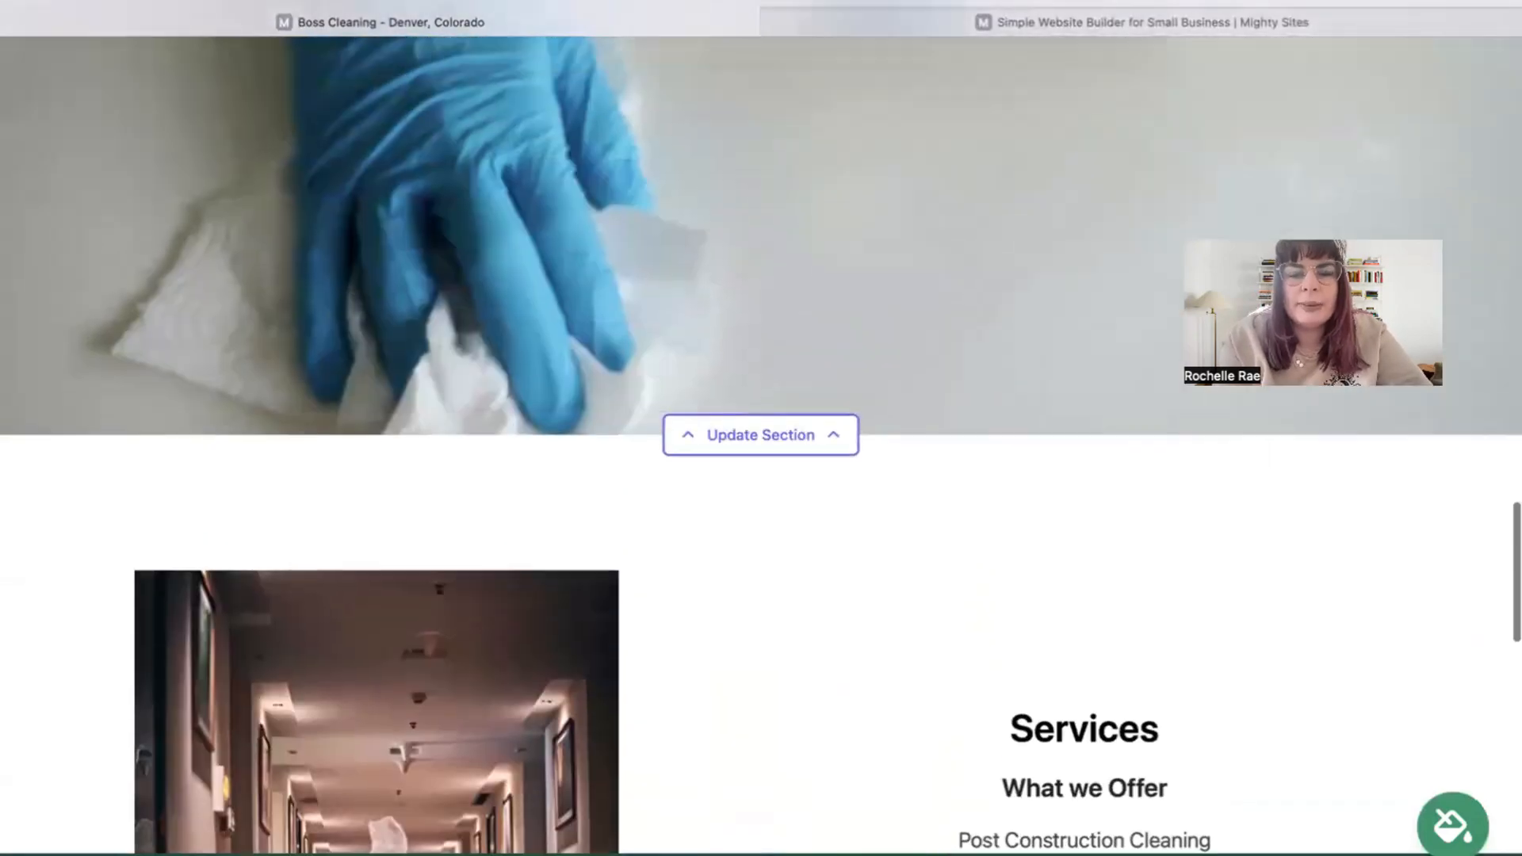
scroll(761, 428, "up", 20)
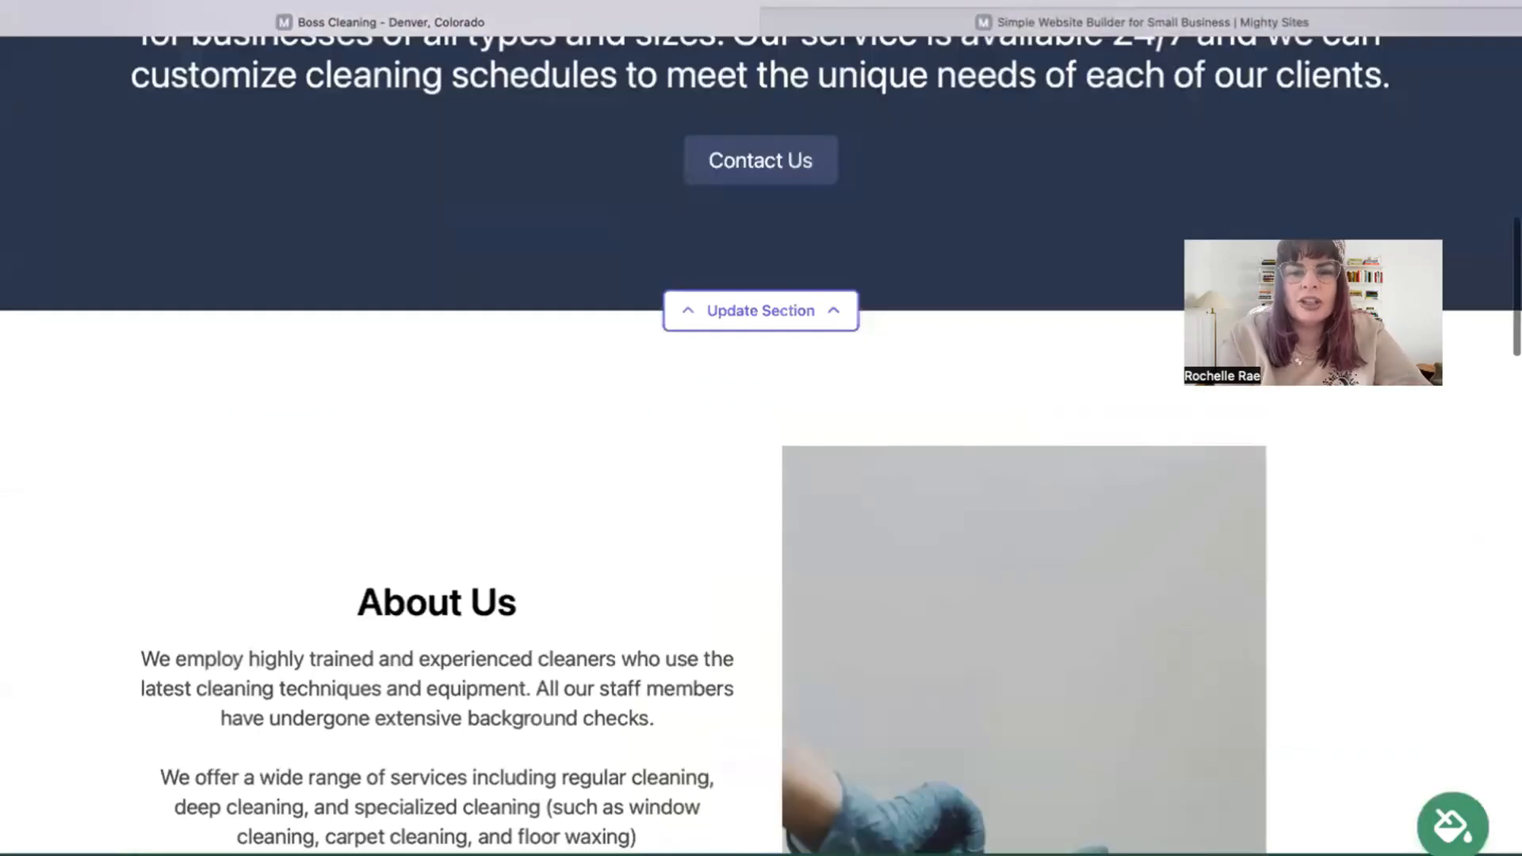
scroll(762, 429, "up", 8)
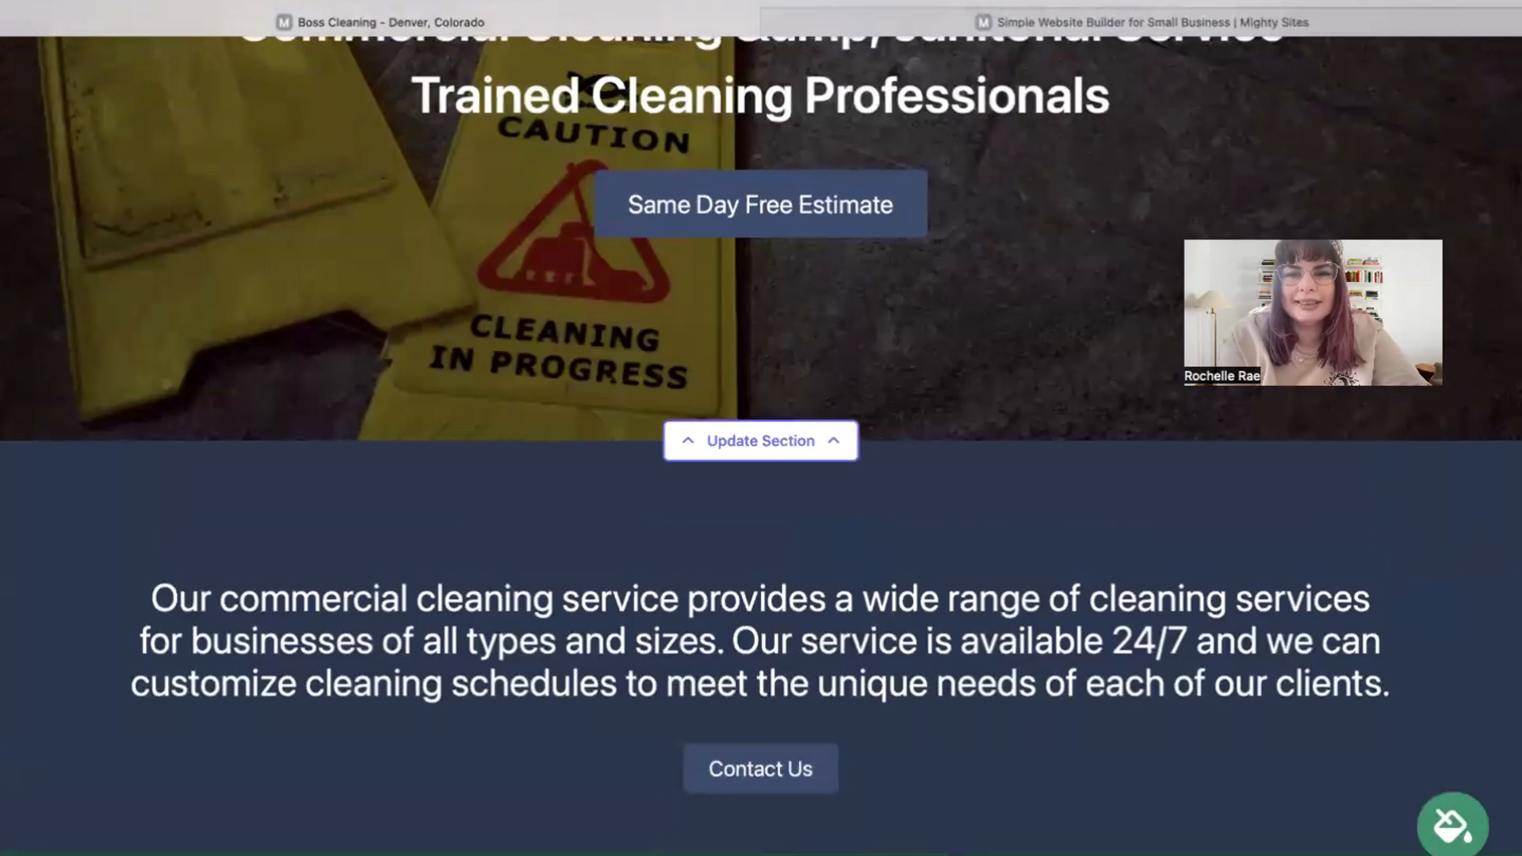
scroll(761, 428, "up", 5)
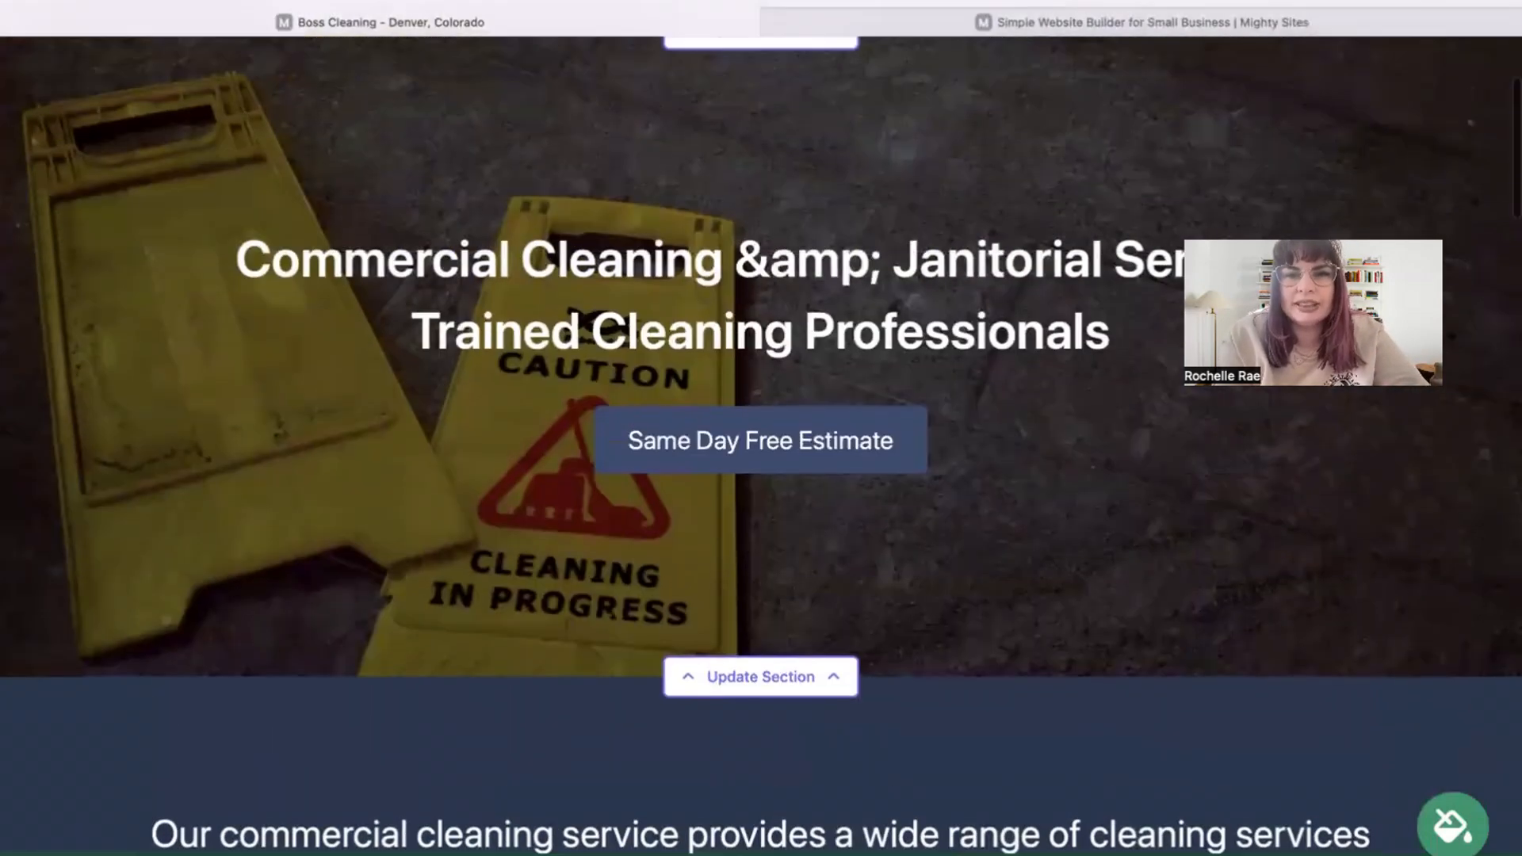
scroll(761, 428, "down", 2)
scroll(761, 429, "up", 4)
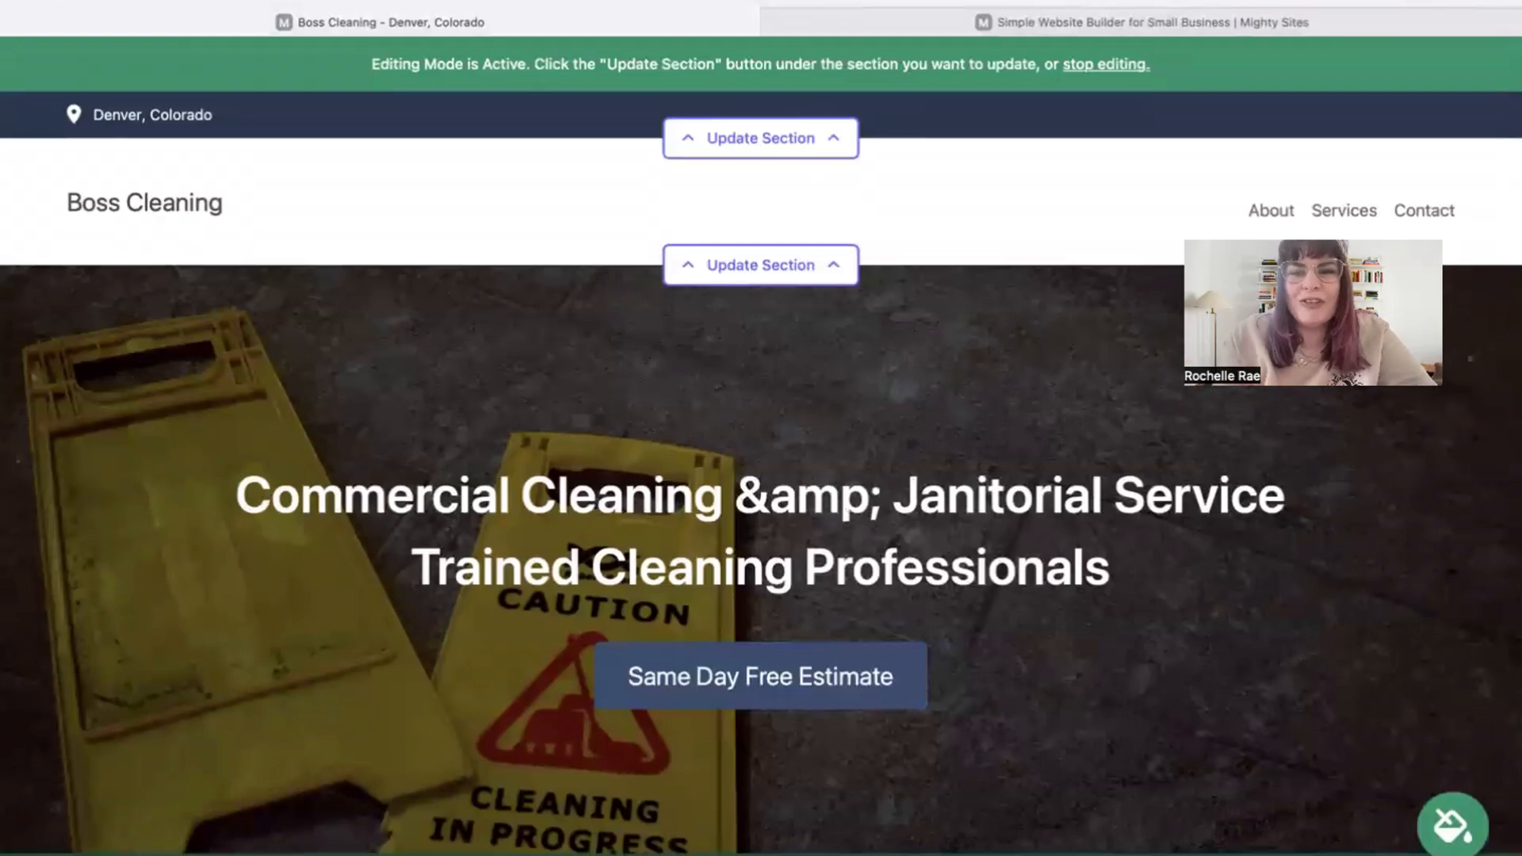
Enter the organization email (shown on site), phone, street address and postal code, then save the location.
left_click(779, 153)
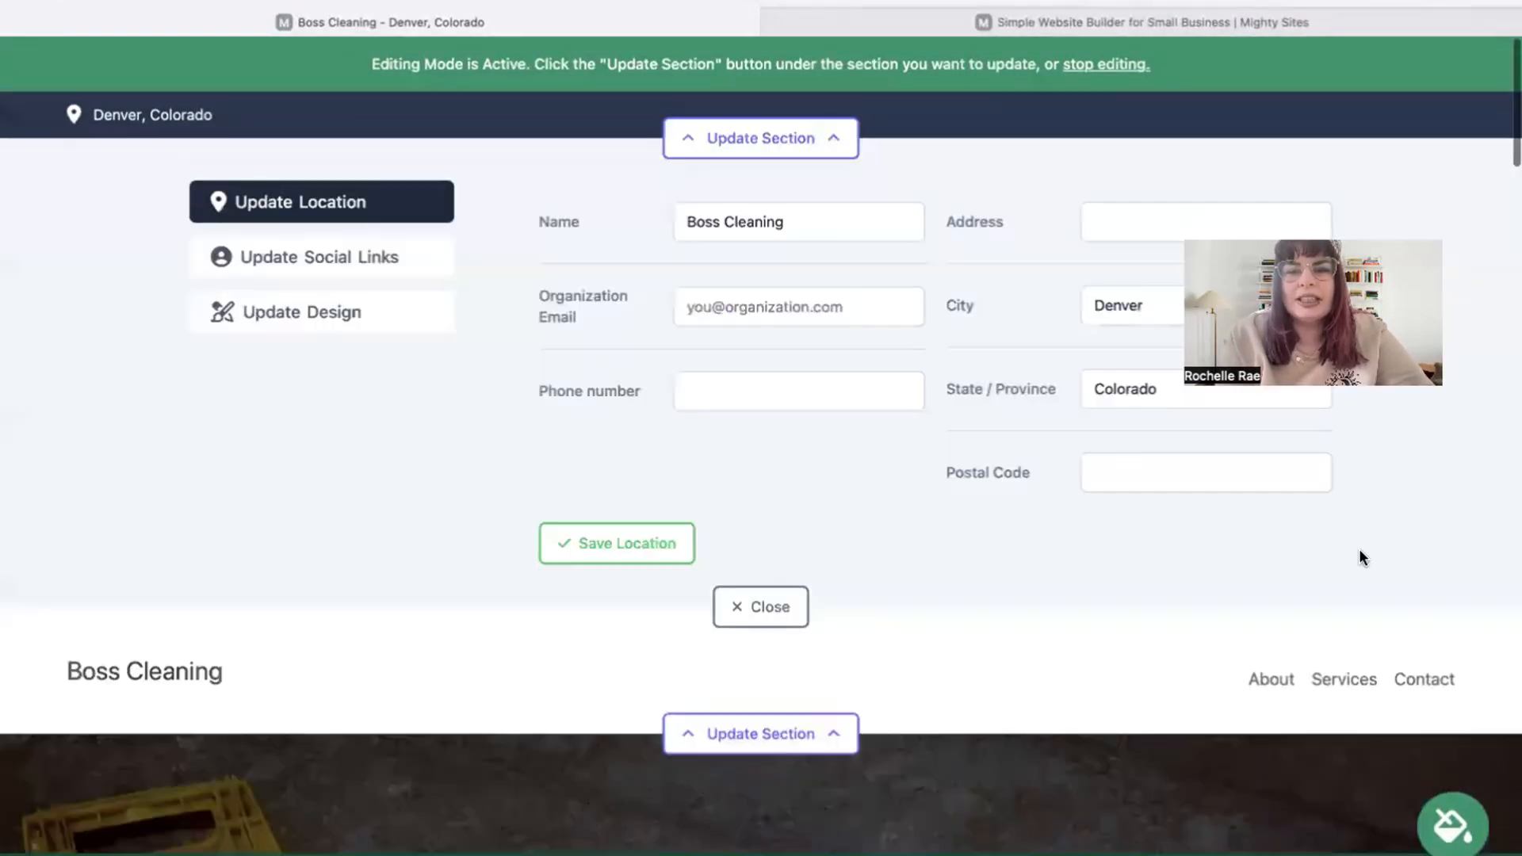
left_click(794, 308)
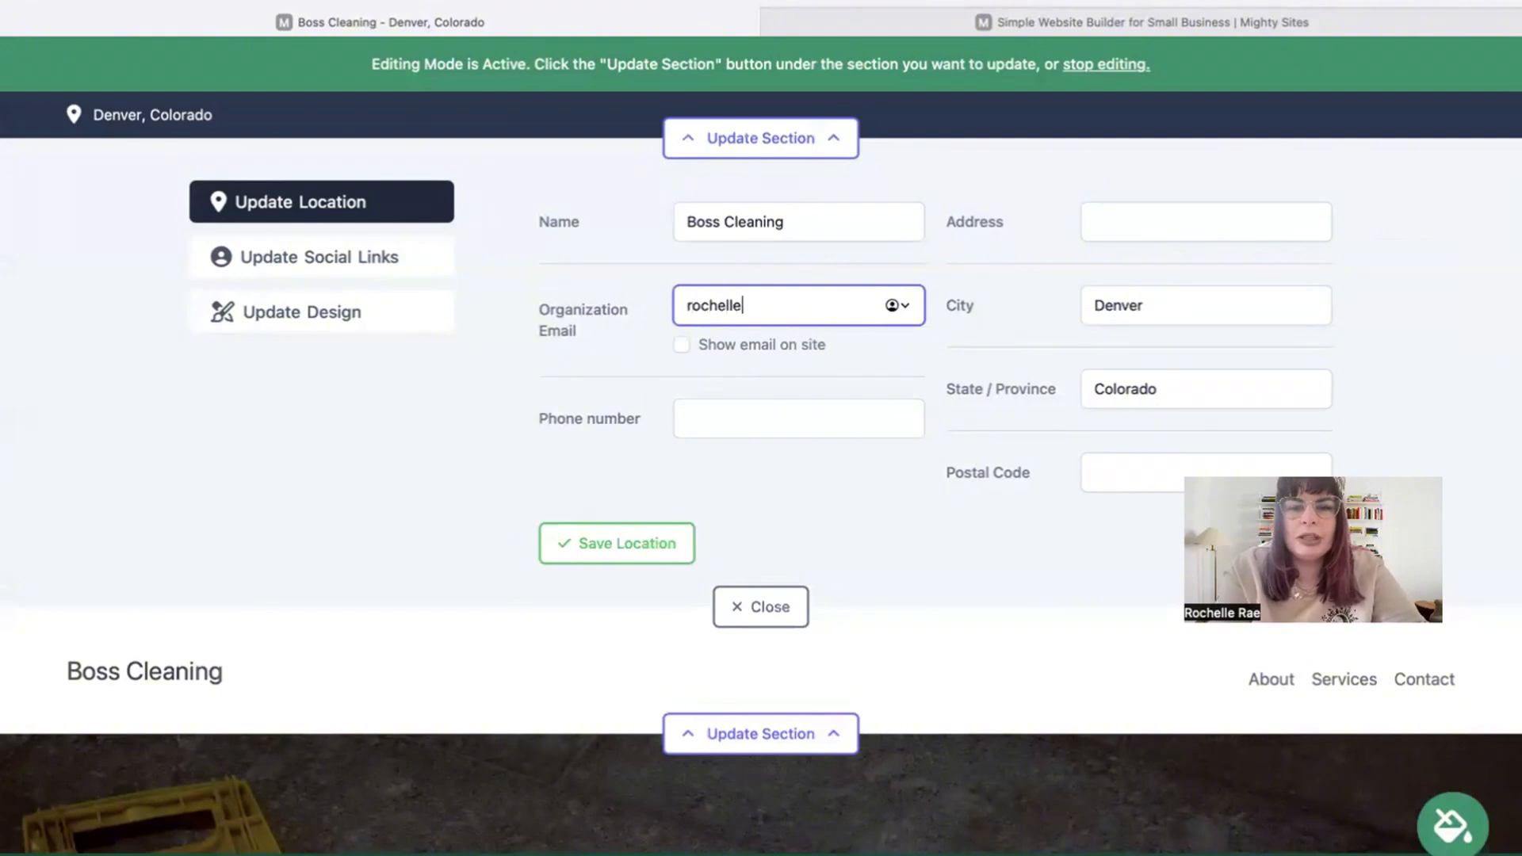
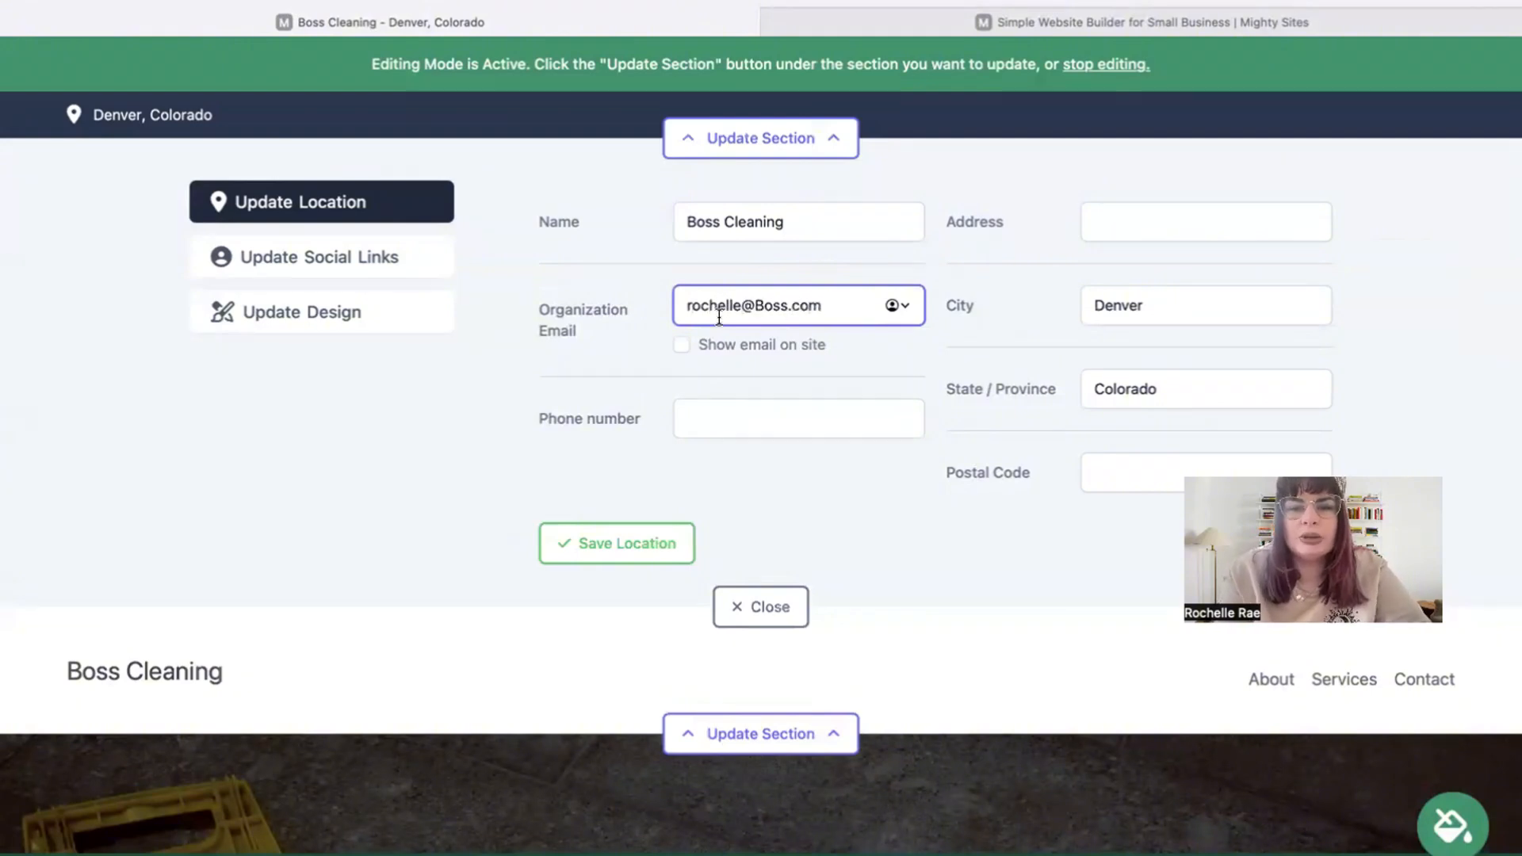
left_click(687, 343)
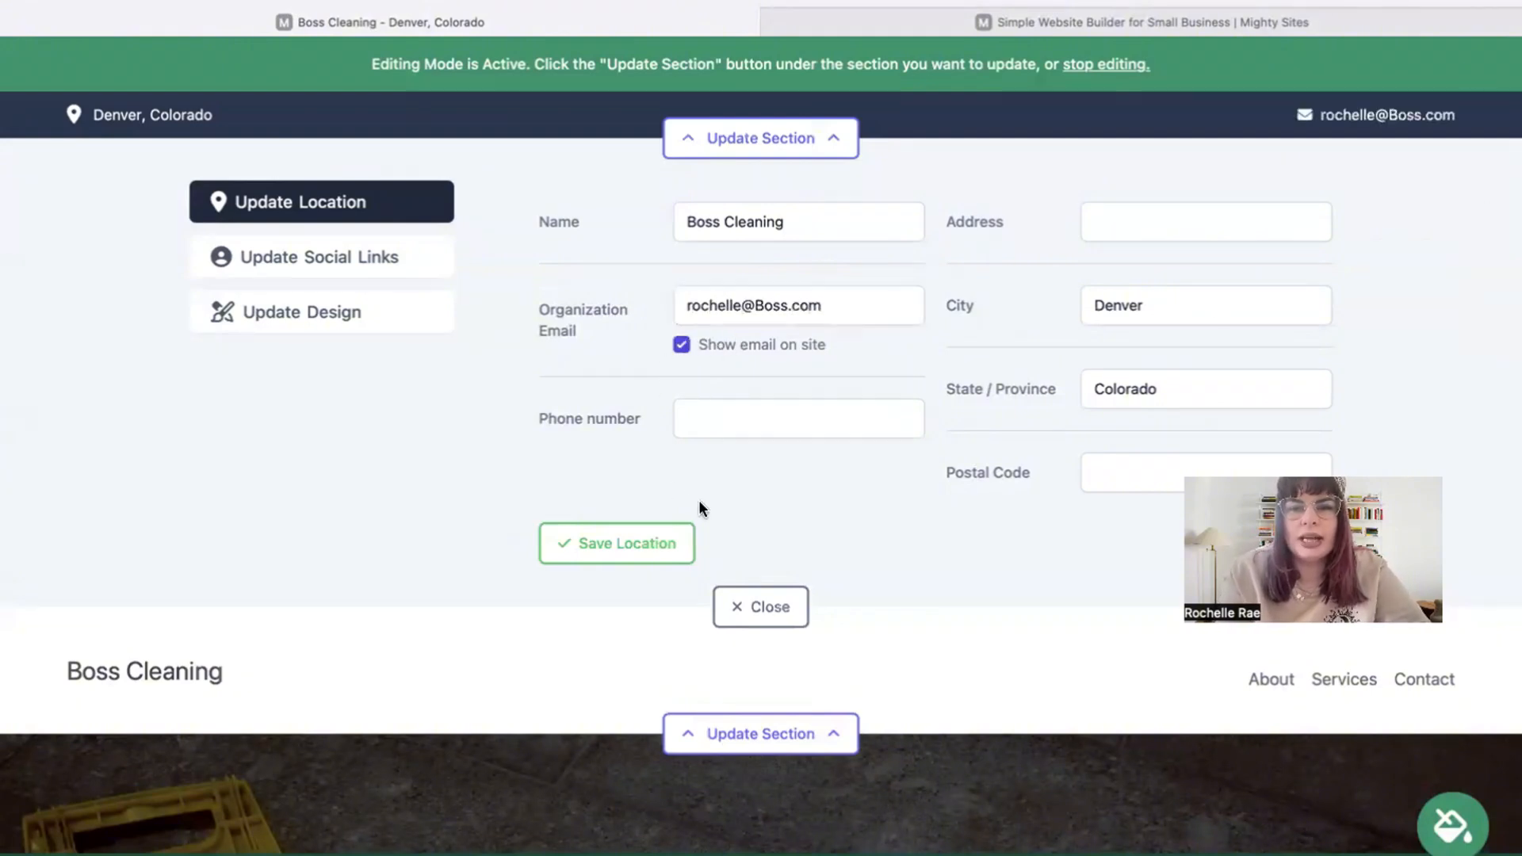
left_click(724, 415)
type("484-39393")
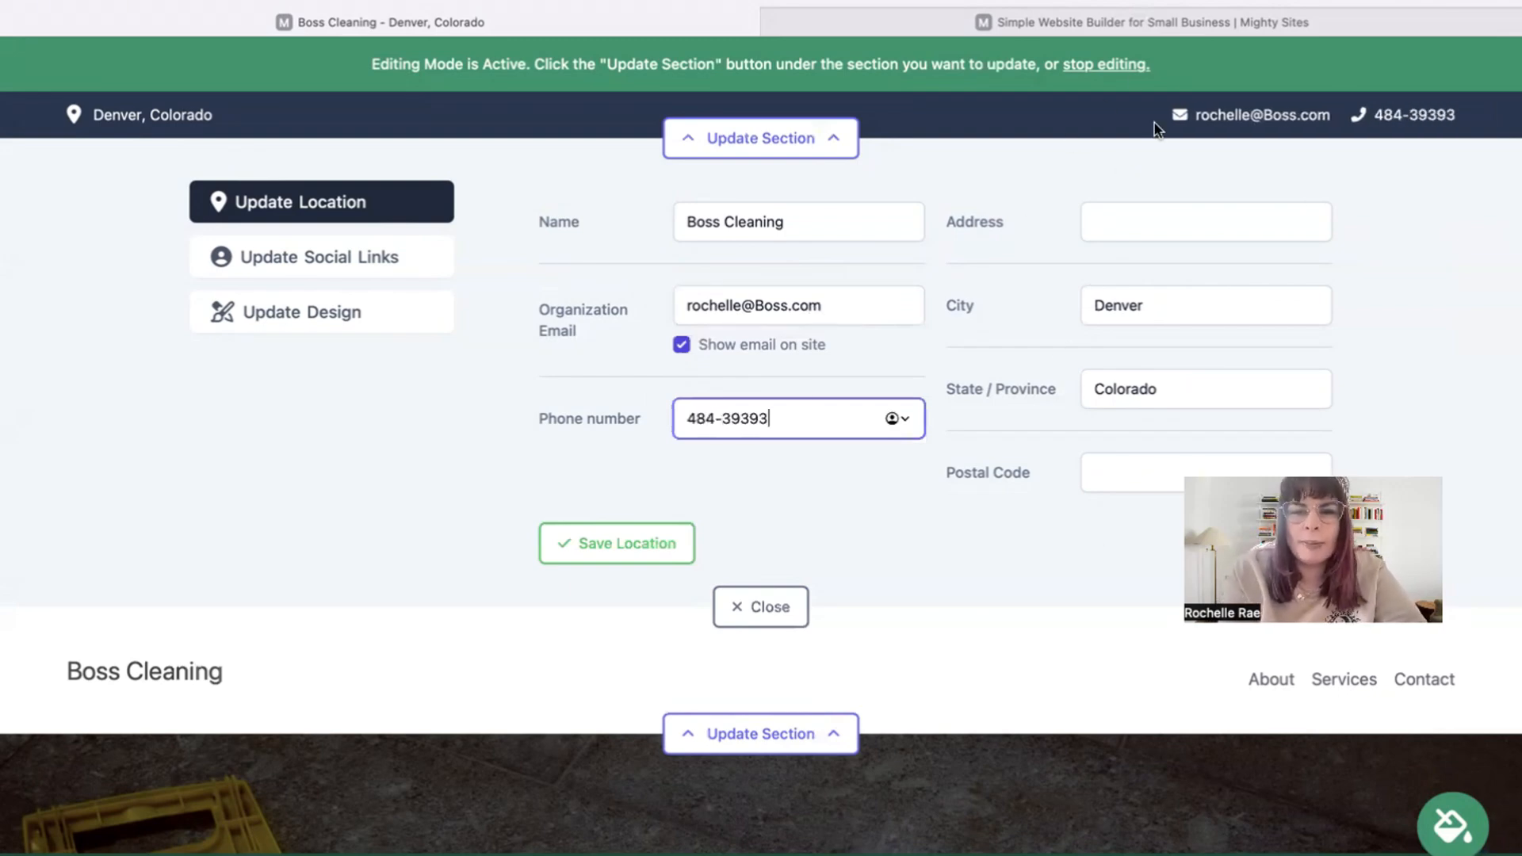
left_click(1149, 226)
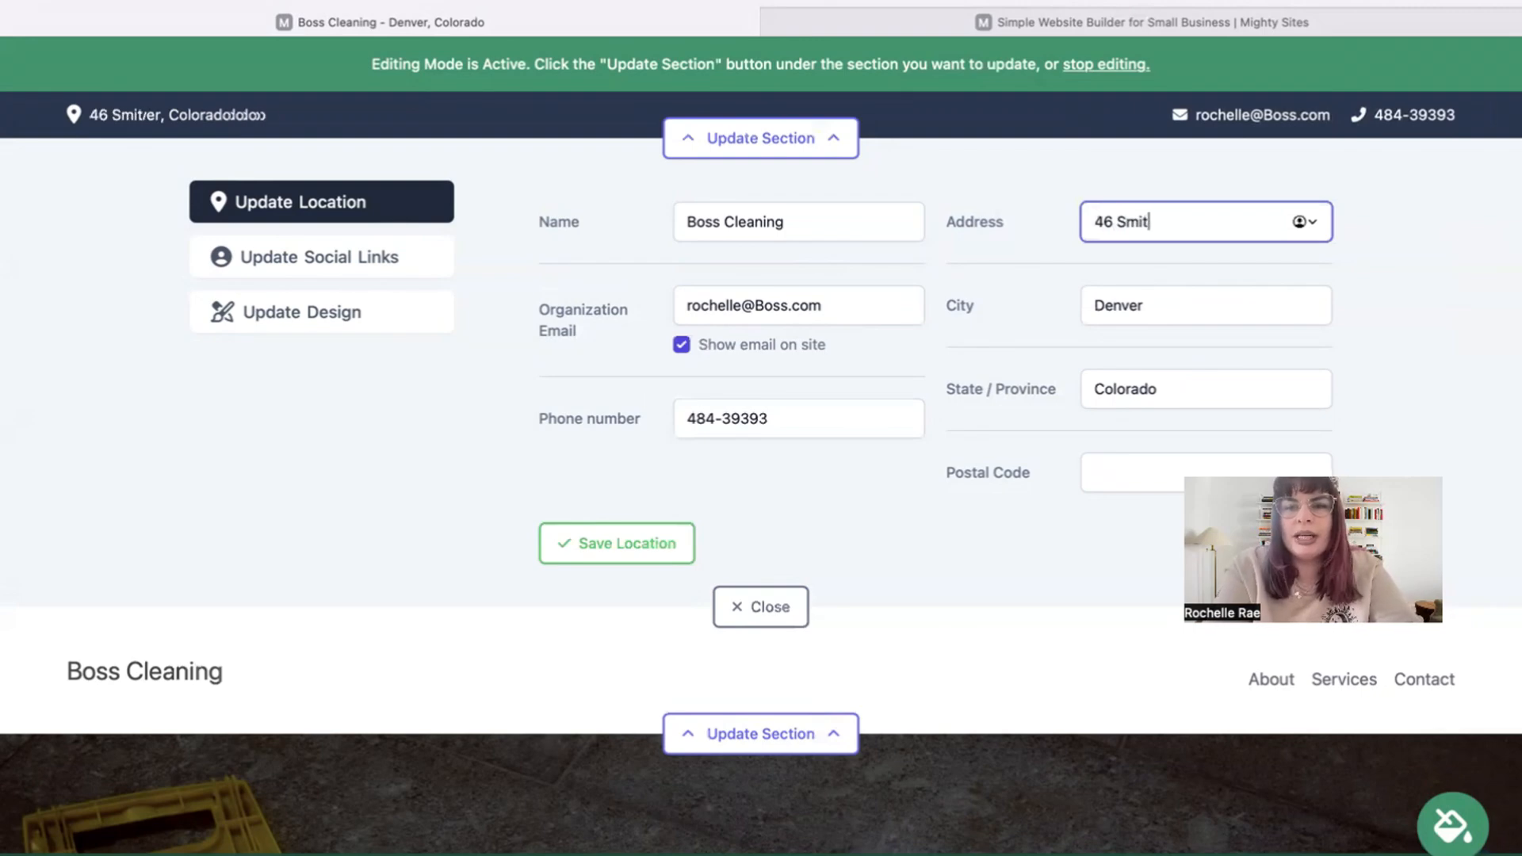
left_click(1142, 445)
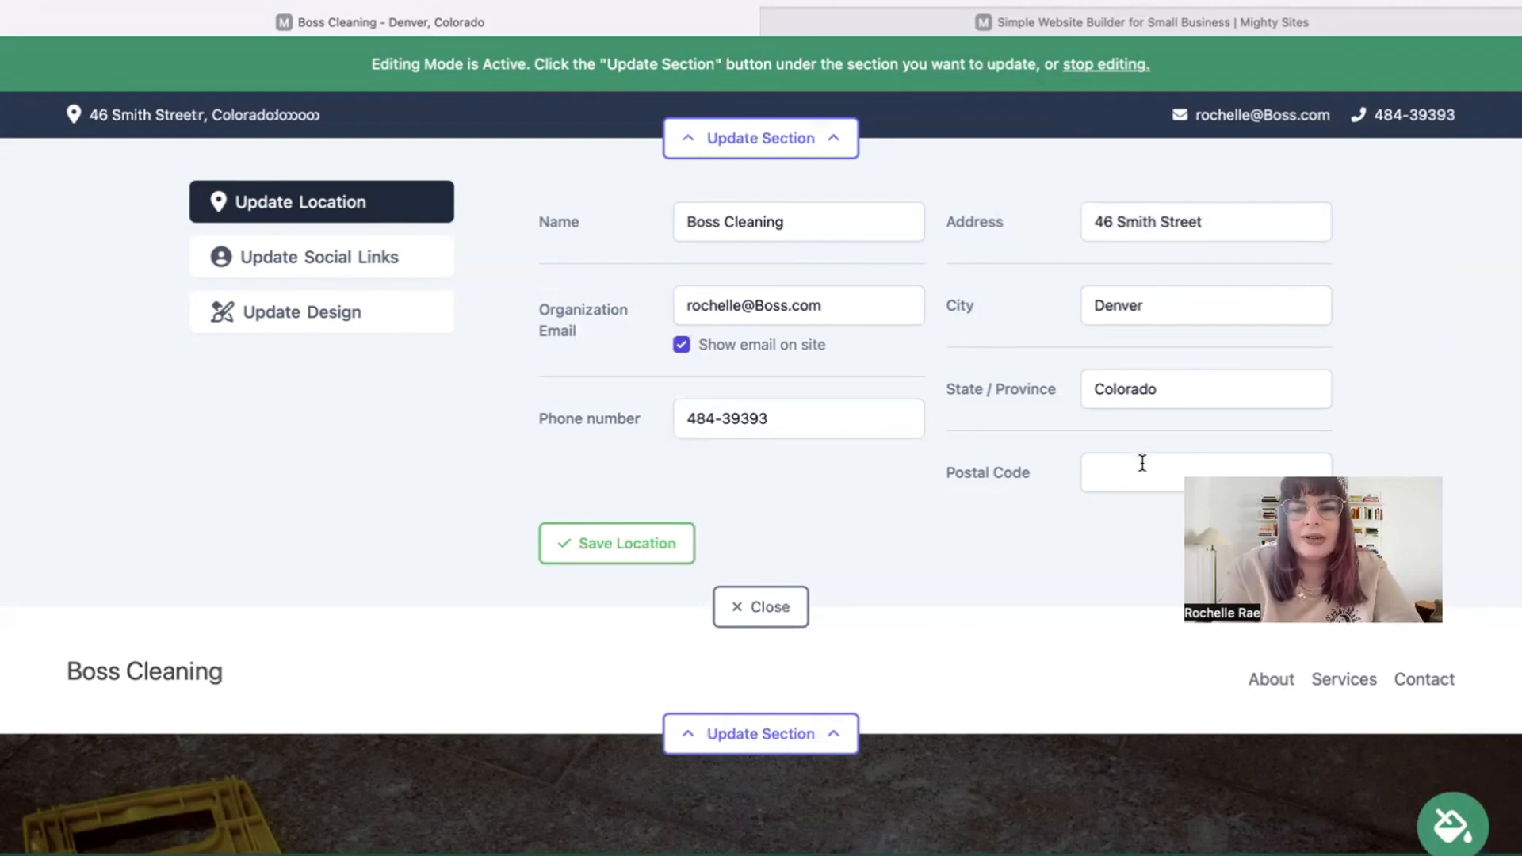
left_click(1142, 463)
type("494944")
left_click(638, 548)
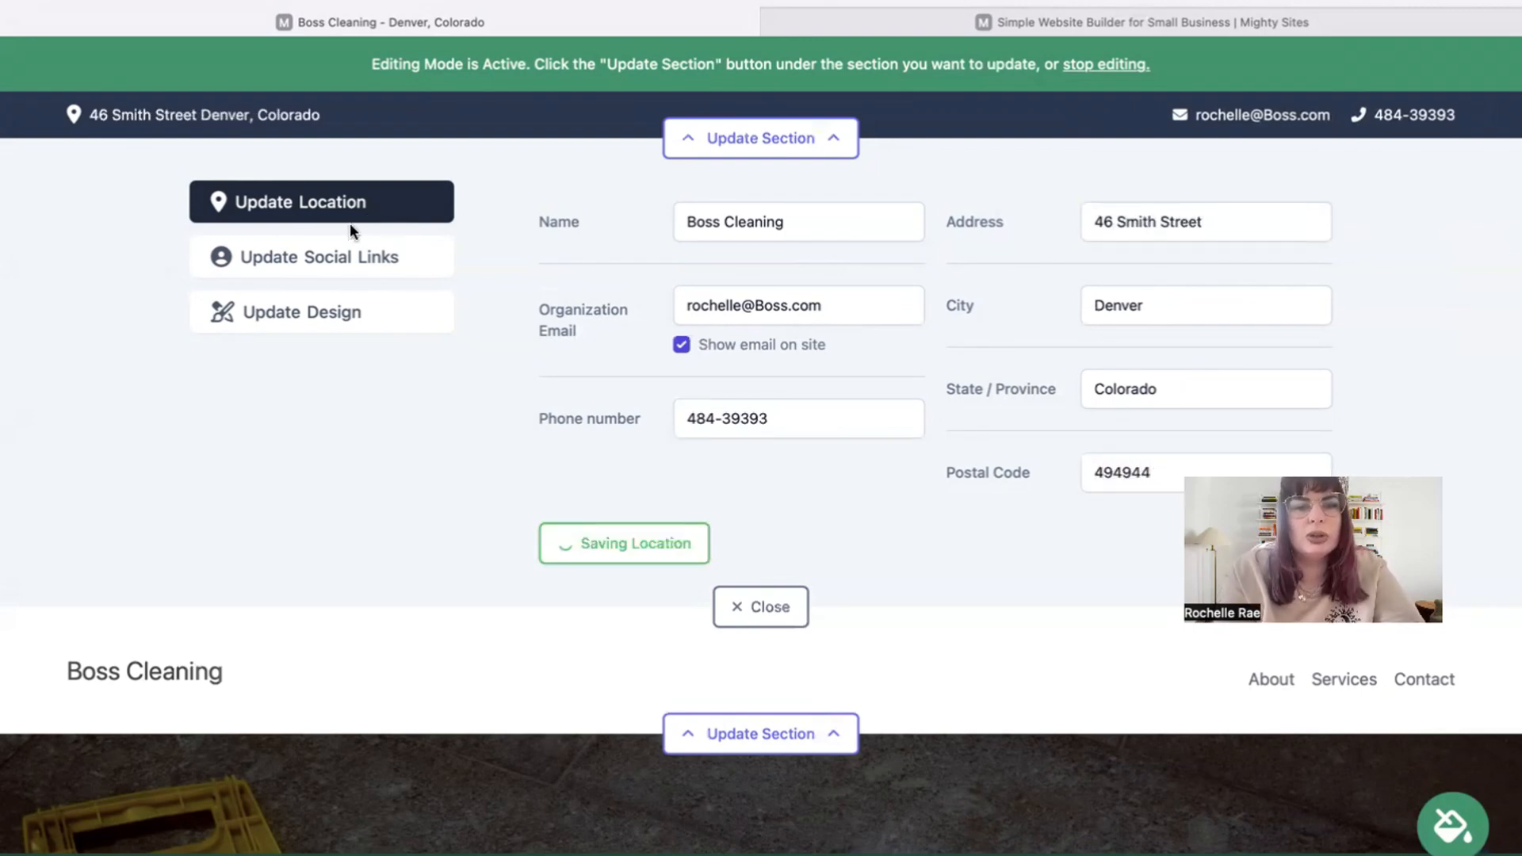
Add the Instagram profile link under social links, save it and close the header editor.
left_click(340, 255)
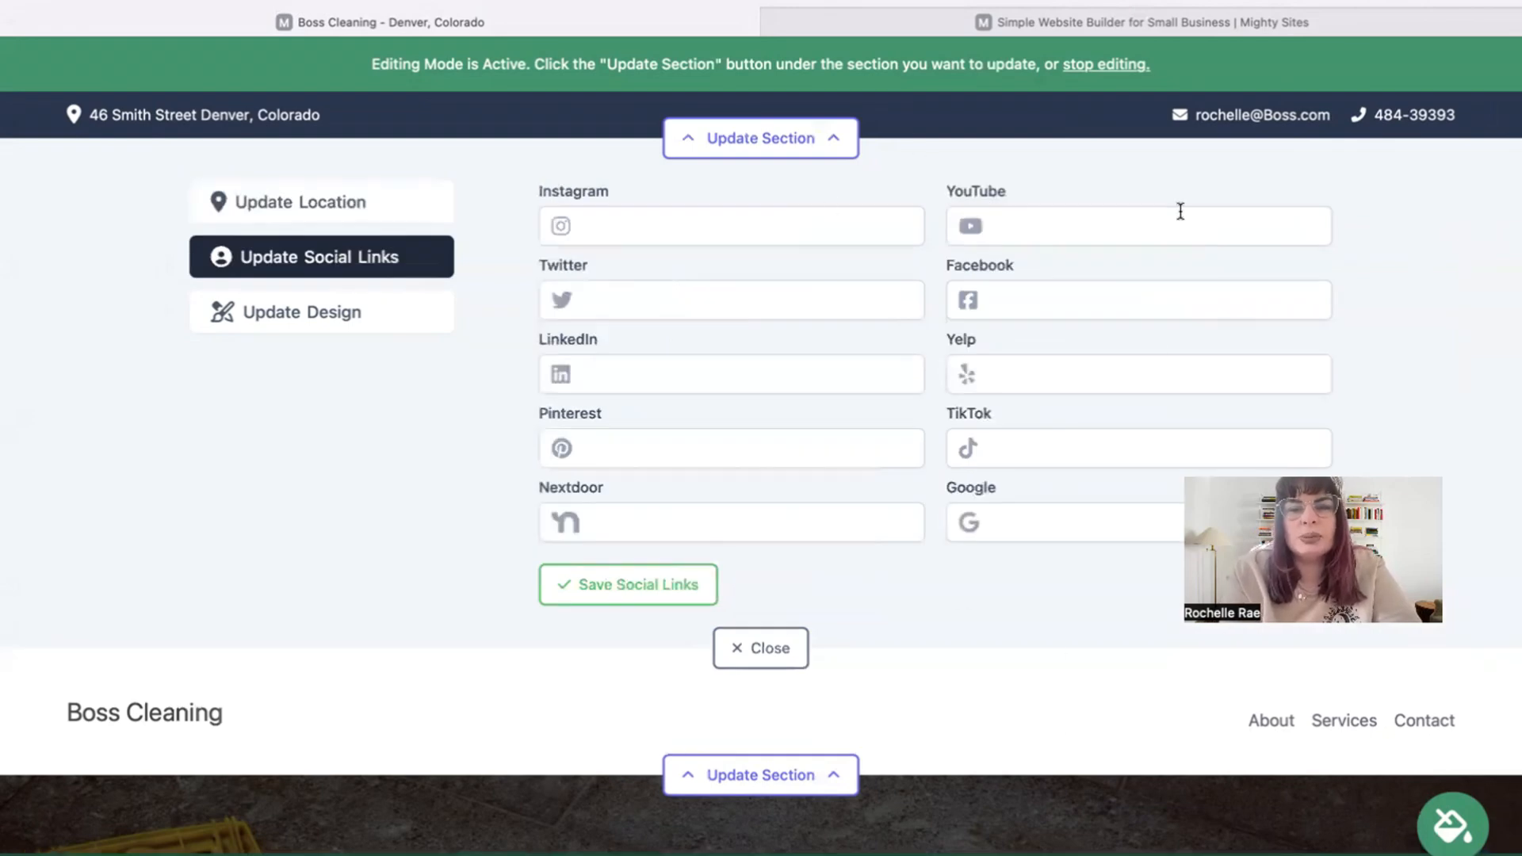
left_click(758, 211)
type("instagram.com/boss")
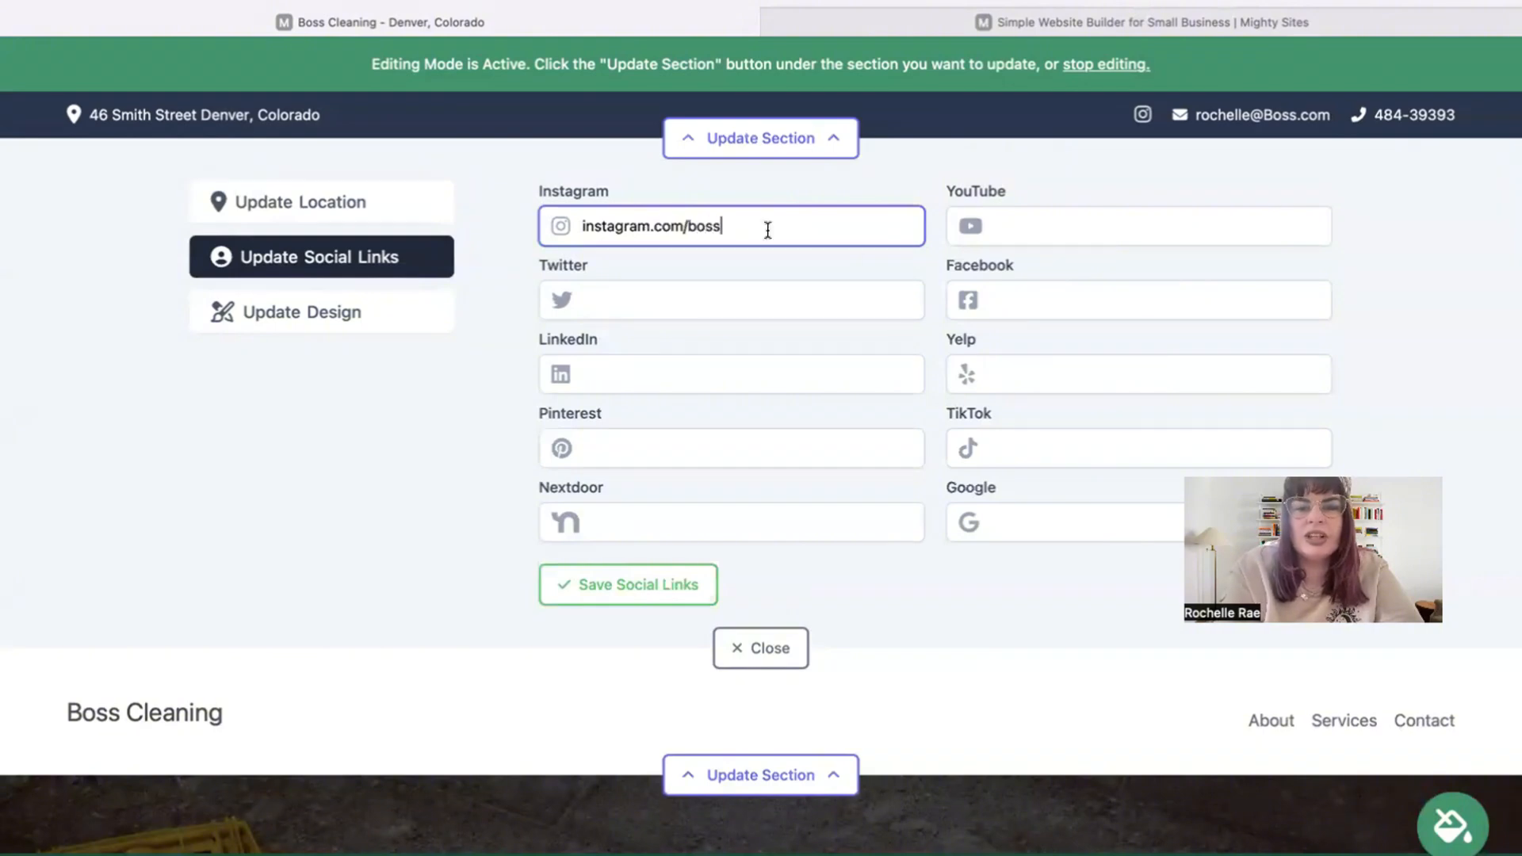
left_click(682, 594)
left_click(747, 648)
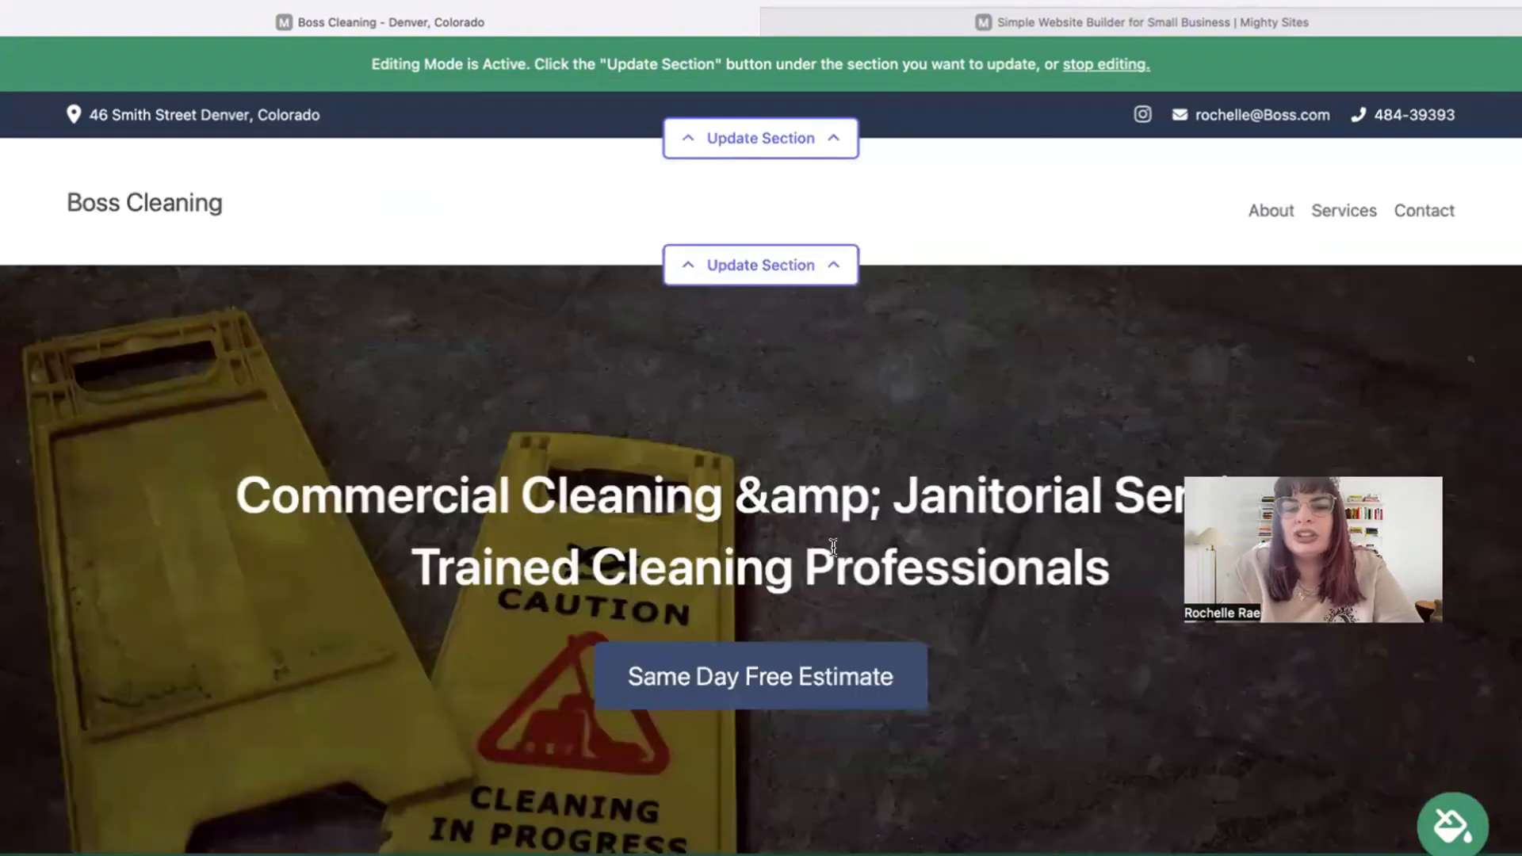
scroll(1510, 68, "down", 20)
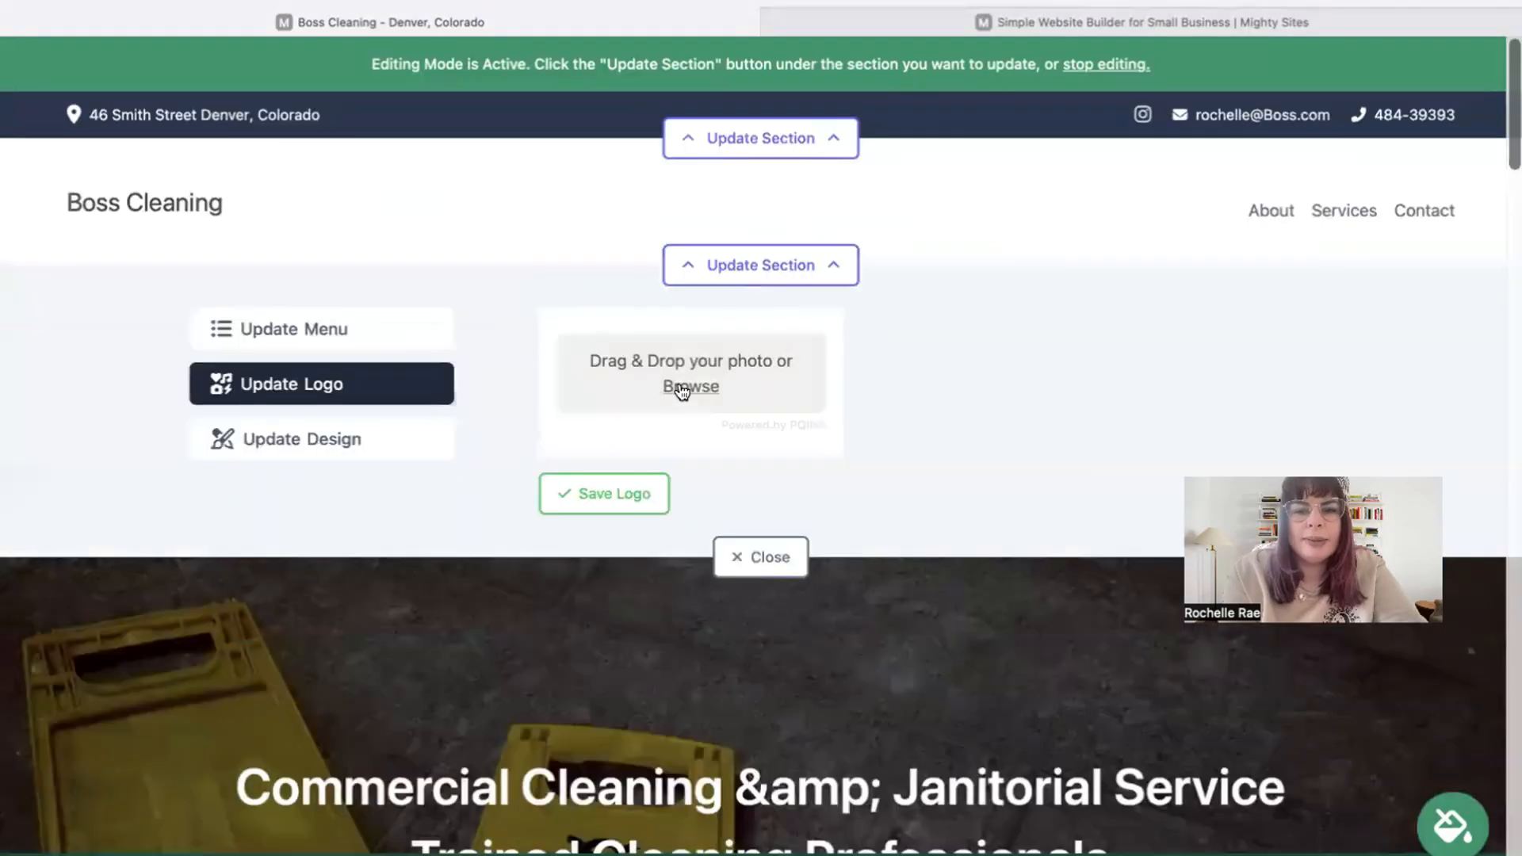
Upload the Mighty Sites image from Downloads as the header logo and save it.
left_click(679, 385)
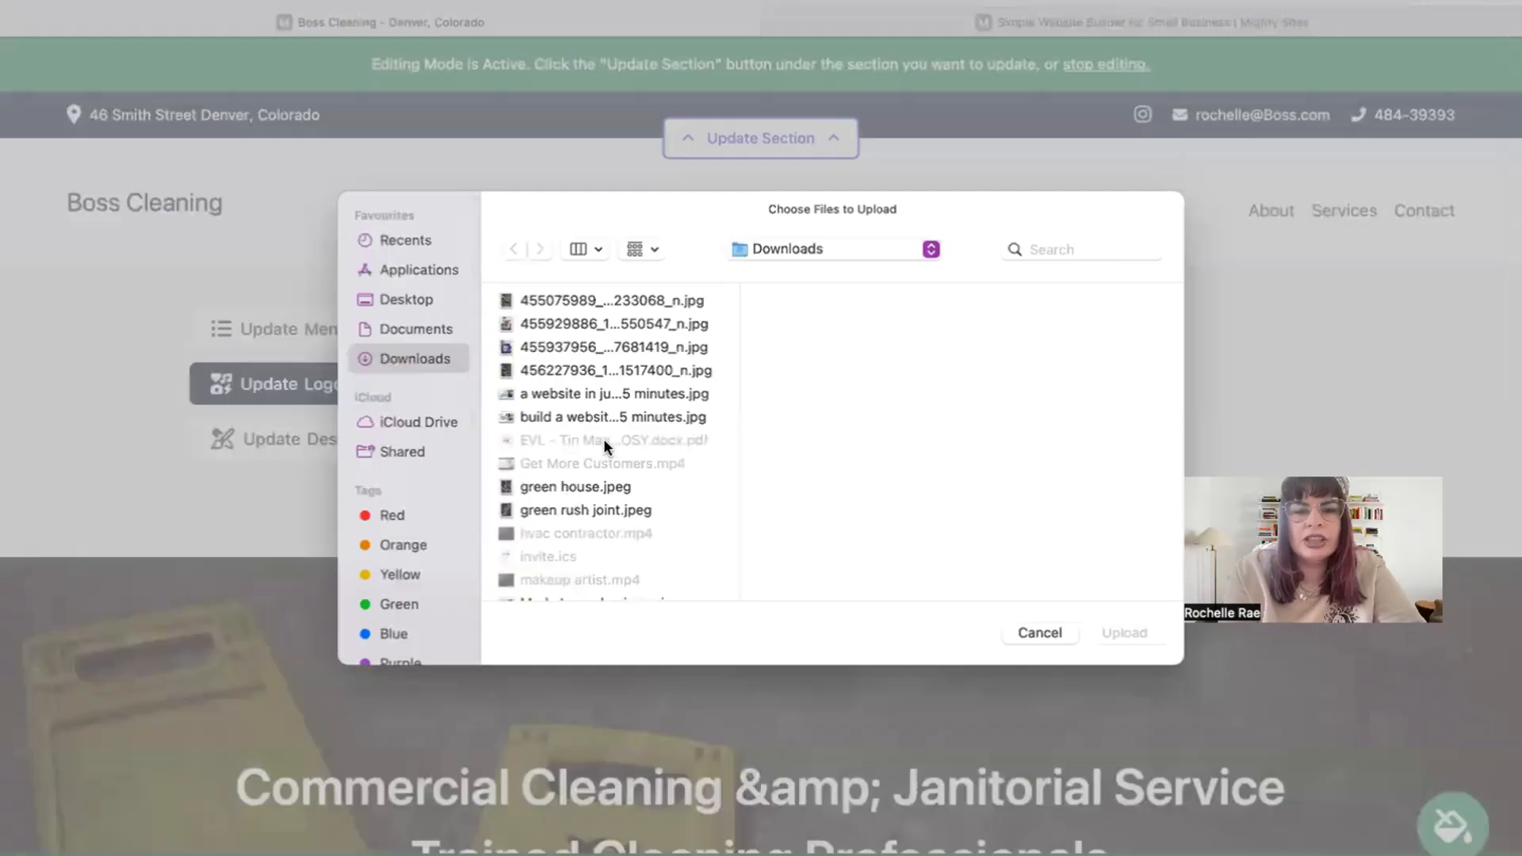
left_click(613, 417)
key("Down")
key("Down")
key("Down")
key("Down")
key("Down")
key("Down")
key("Up")
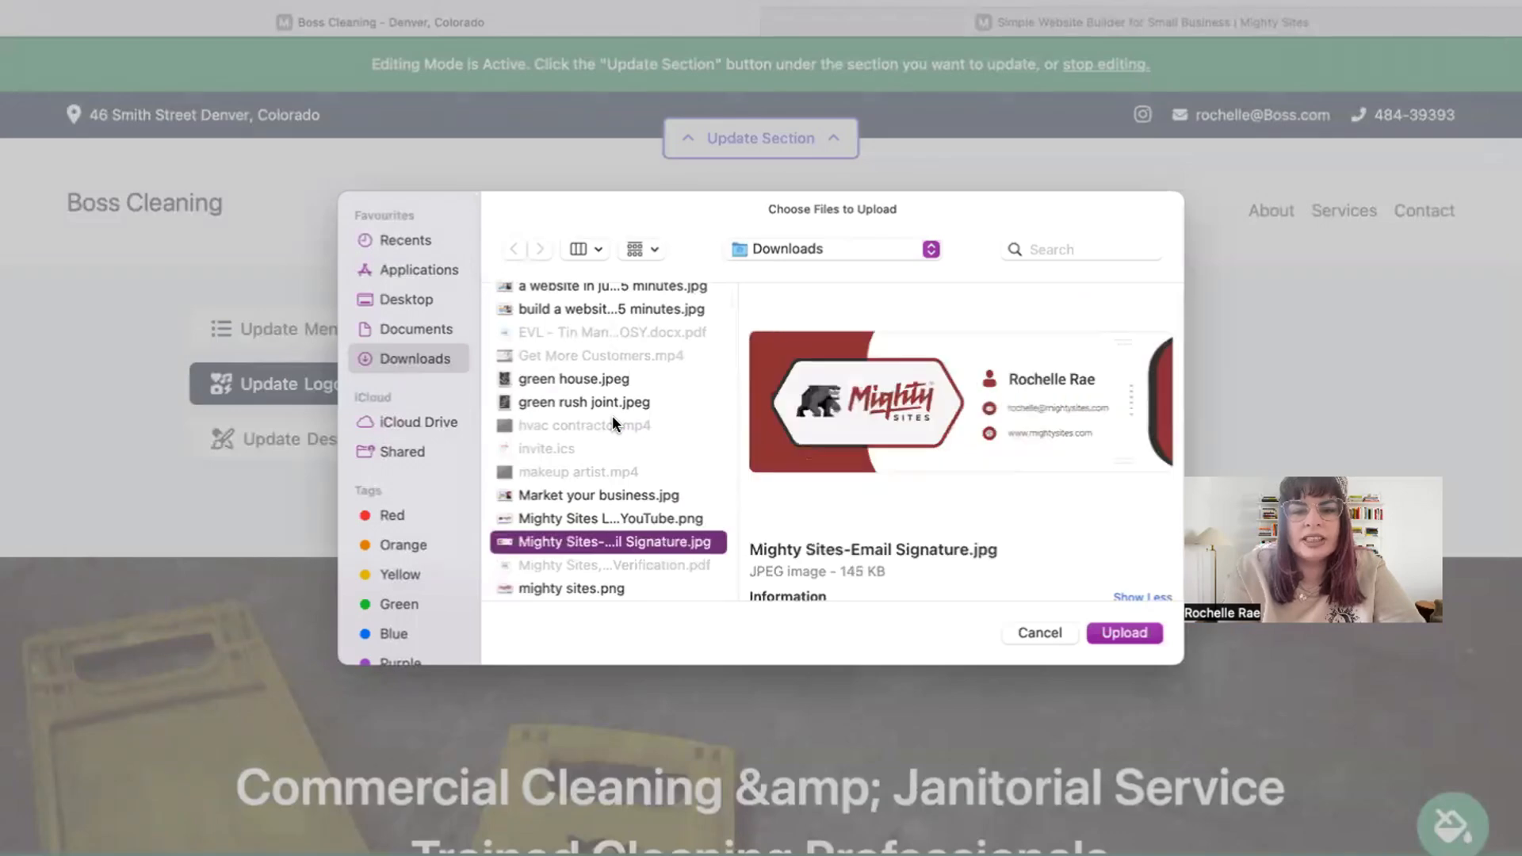
key("Up")
key("Return")
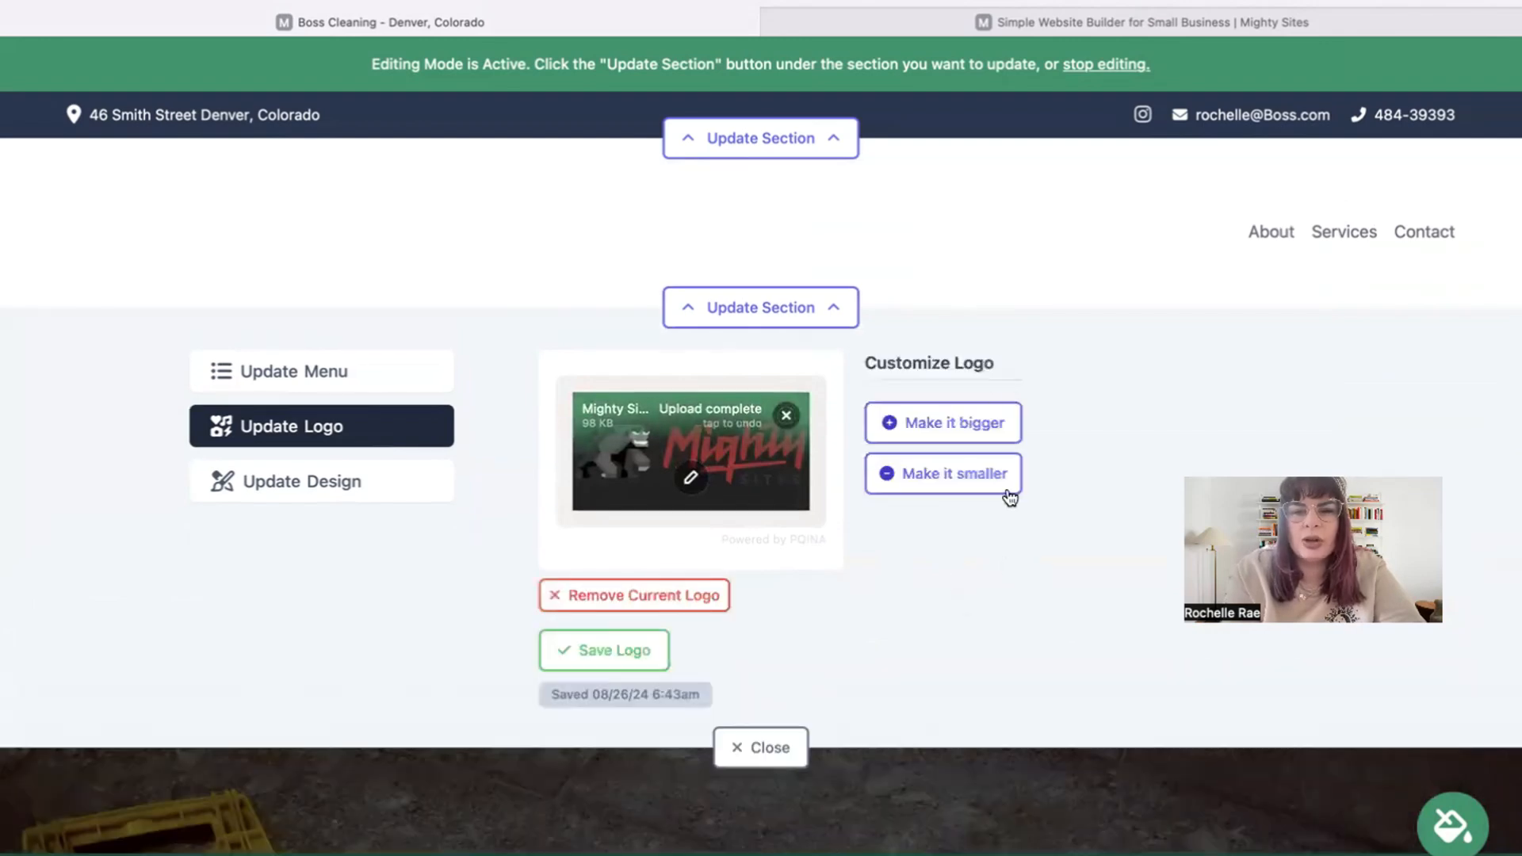
left_click(949, 420)
left_click(741, 749)
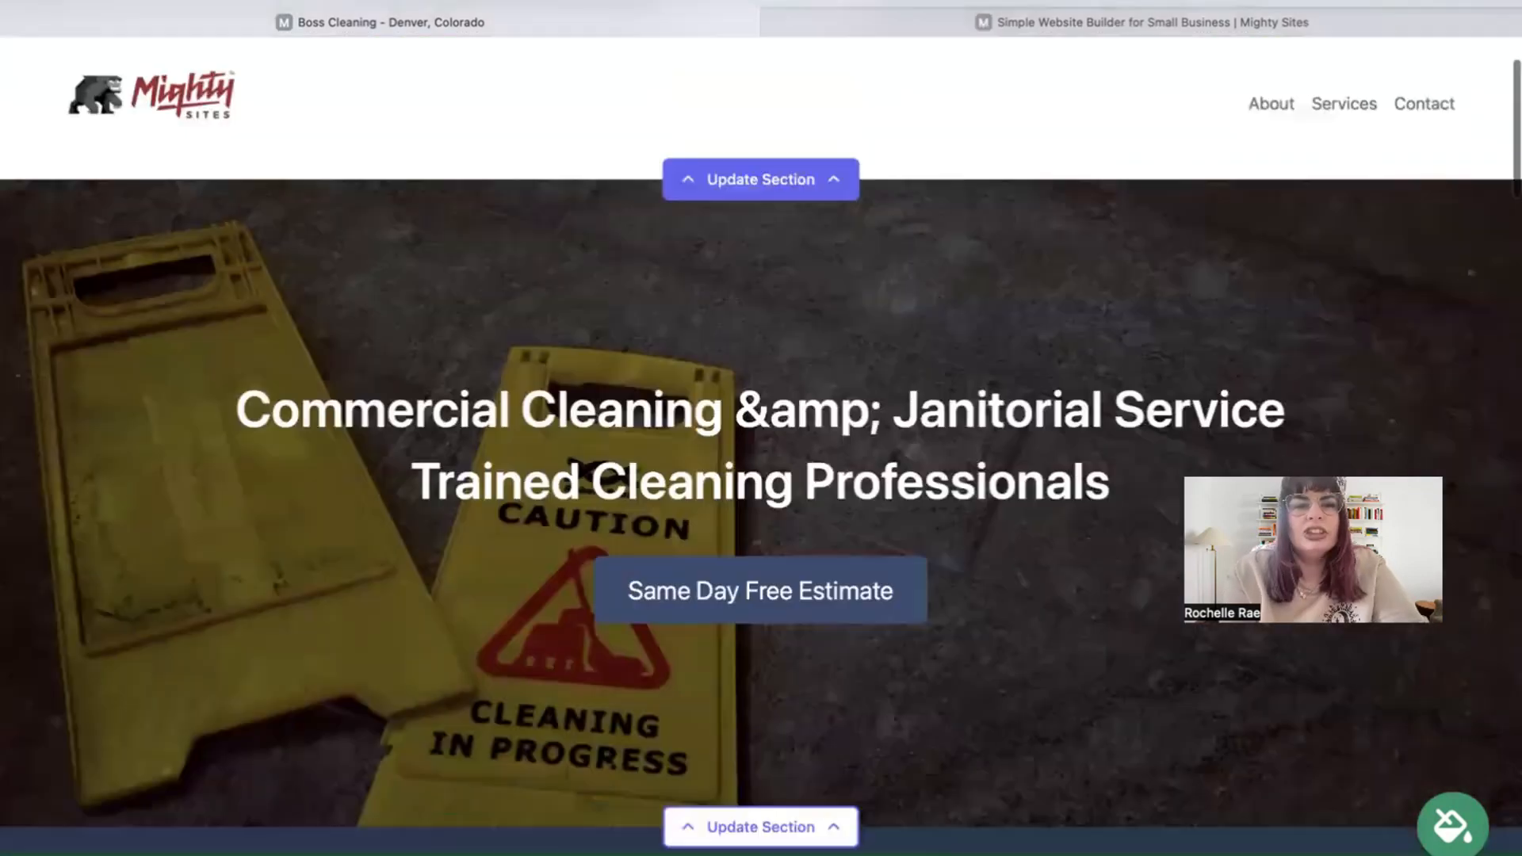
scroll(866, 124, "down", 8)
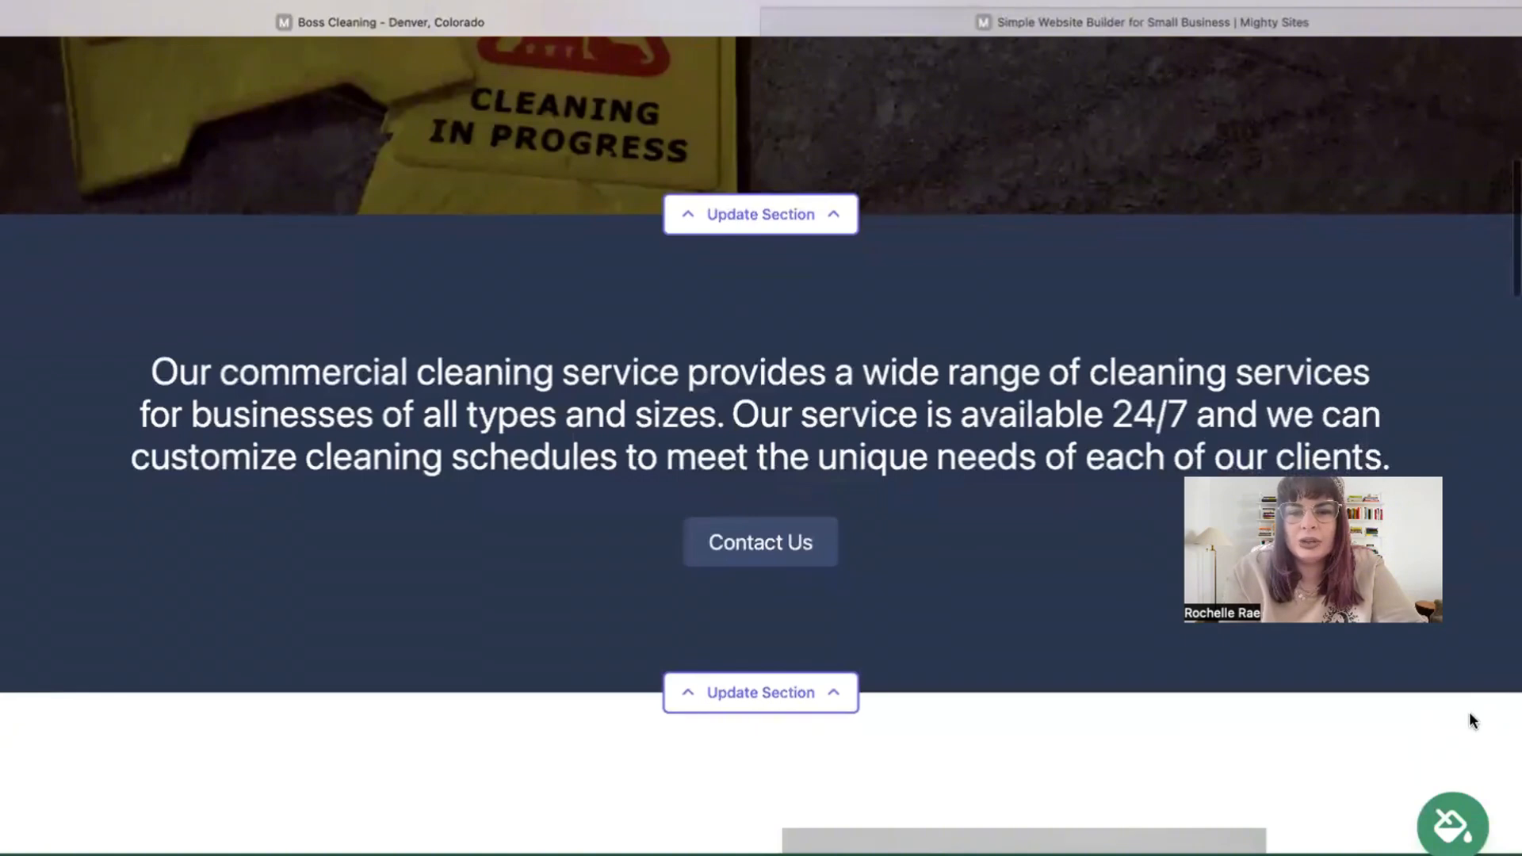
left_click(1455, 830)
left_click(838, 730)
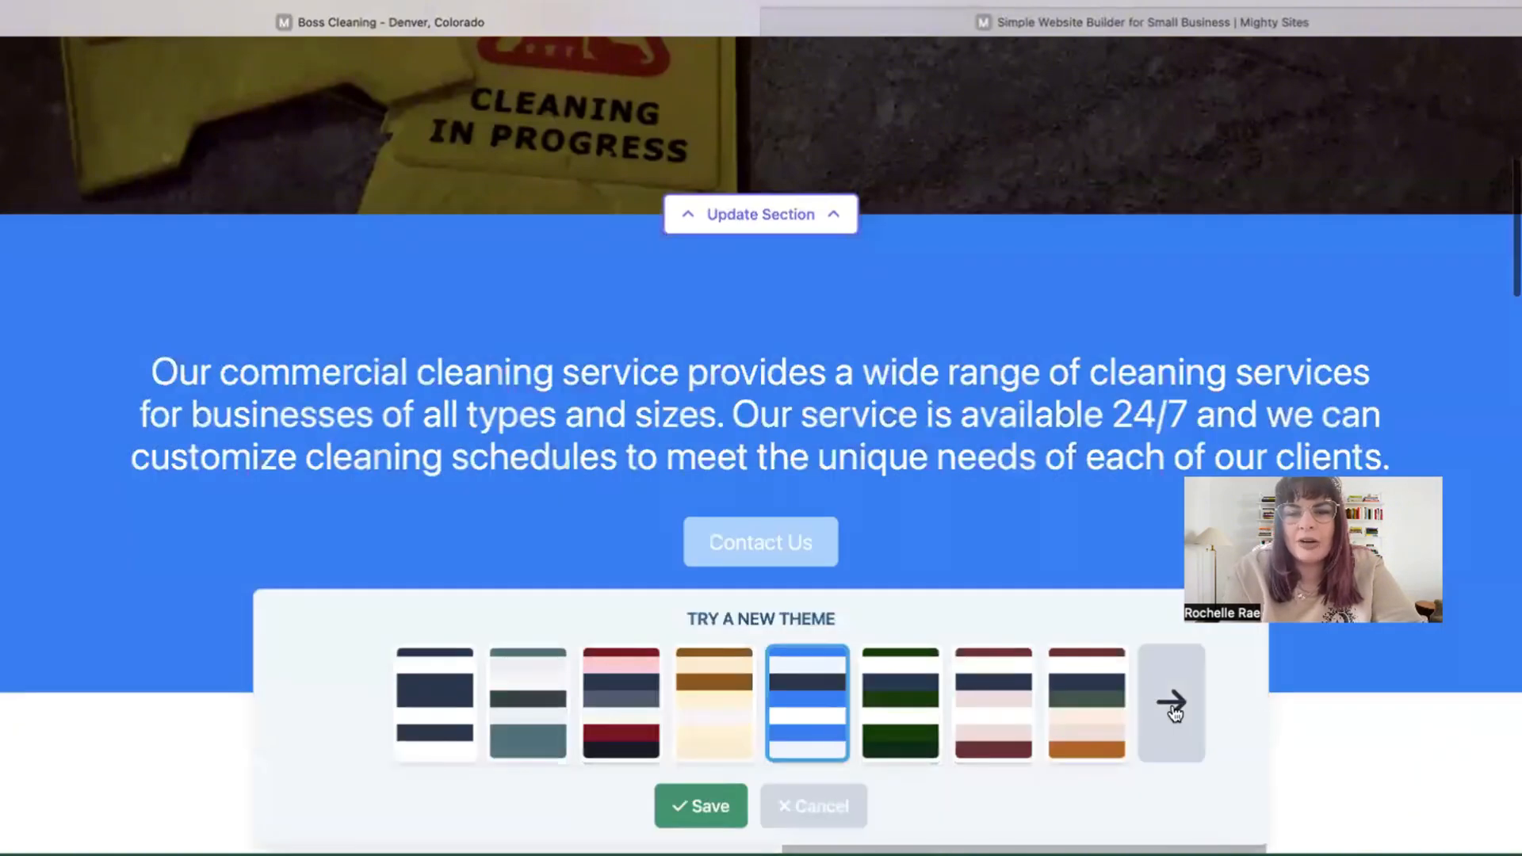
left_click(1172, 708)
left_click(1173, 708)
left_click(1174, 708)
left_click(1173, 708)
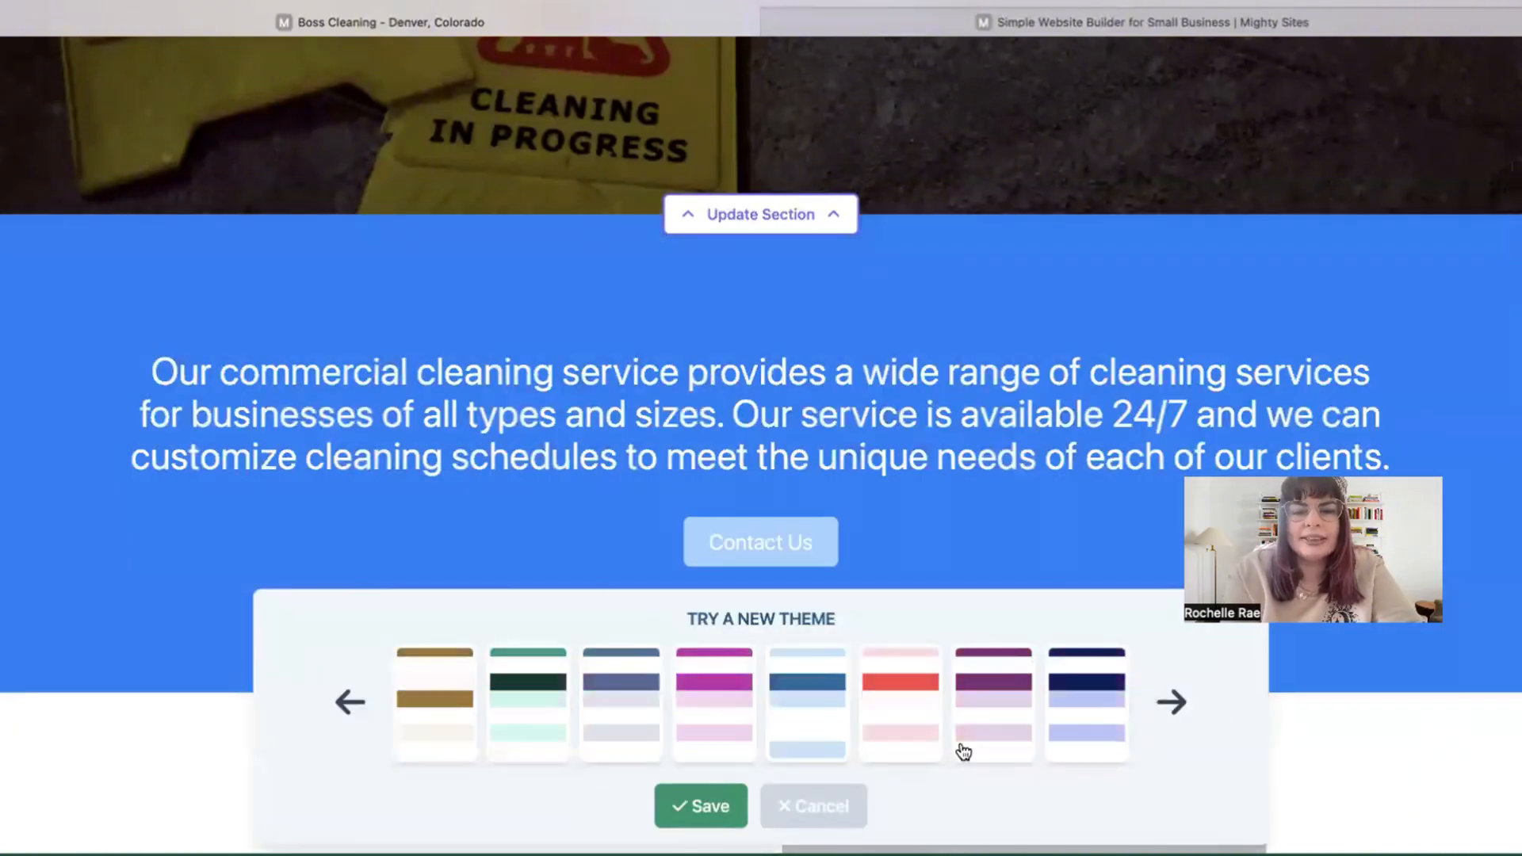
left_click(766, 683)
left_click(698, 806)
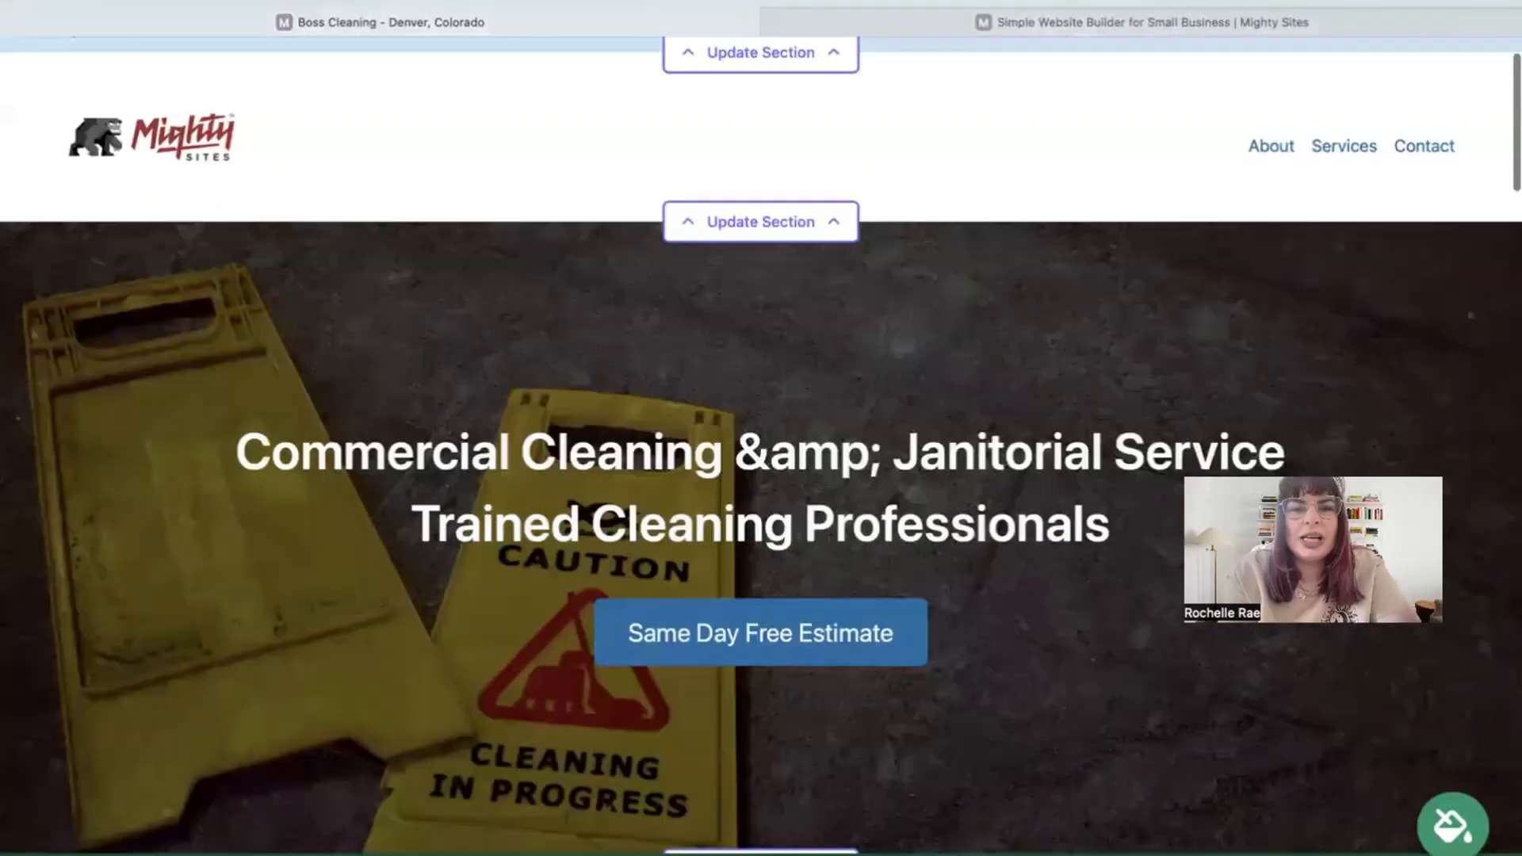
scroll(1022, 493, "down", 4)
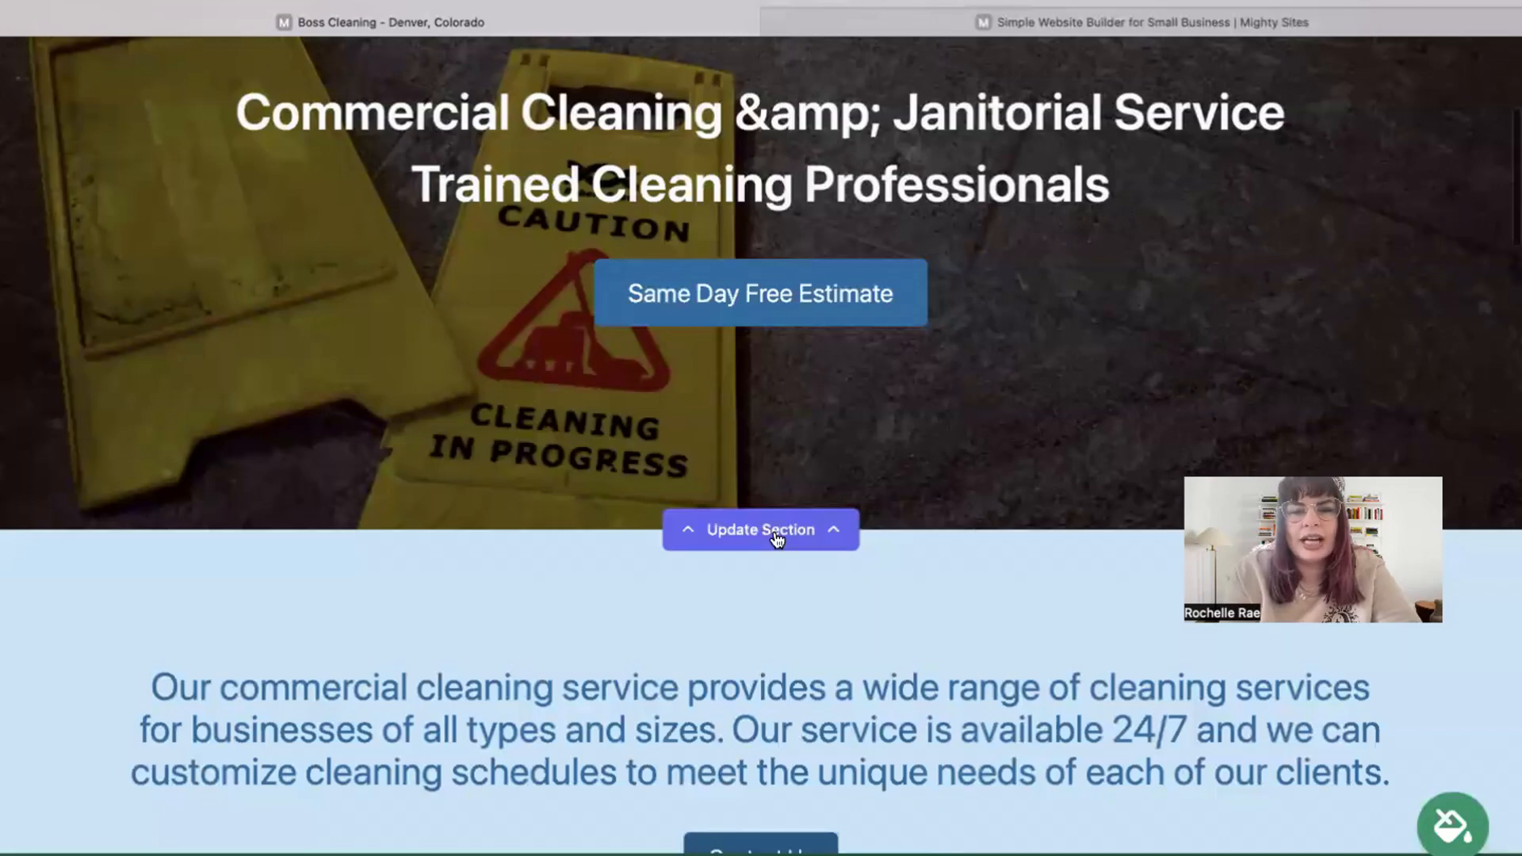
Open the hero's background image options and search the stock photo library for commercial cleaning photos.
left_click(773, 531)
scroll(875, 647, "down", 3)
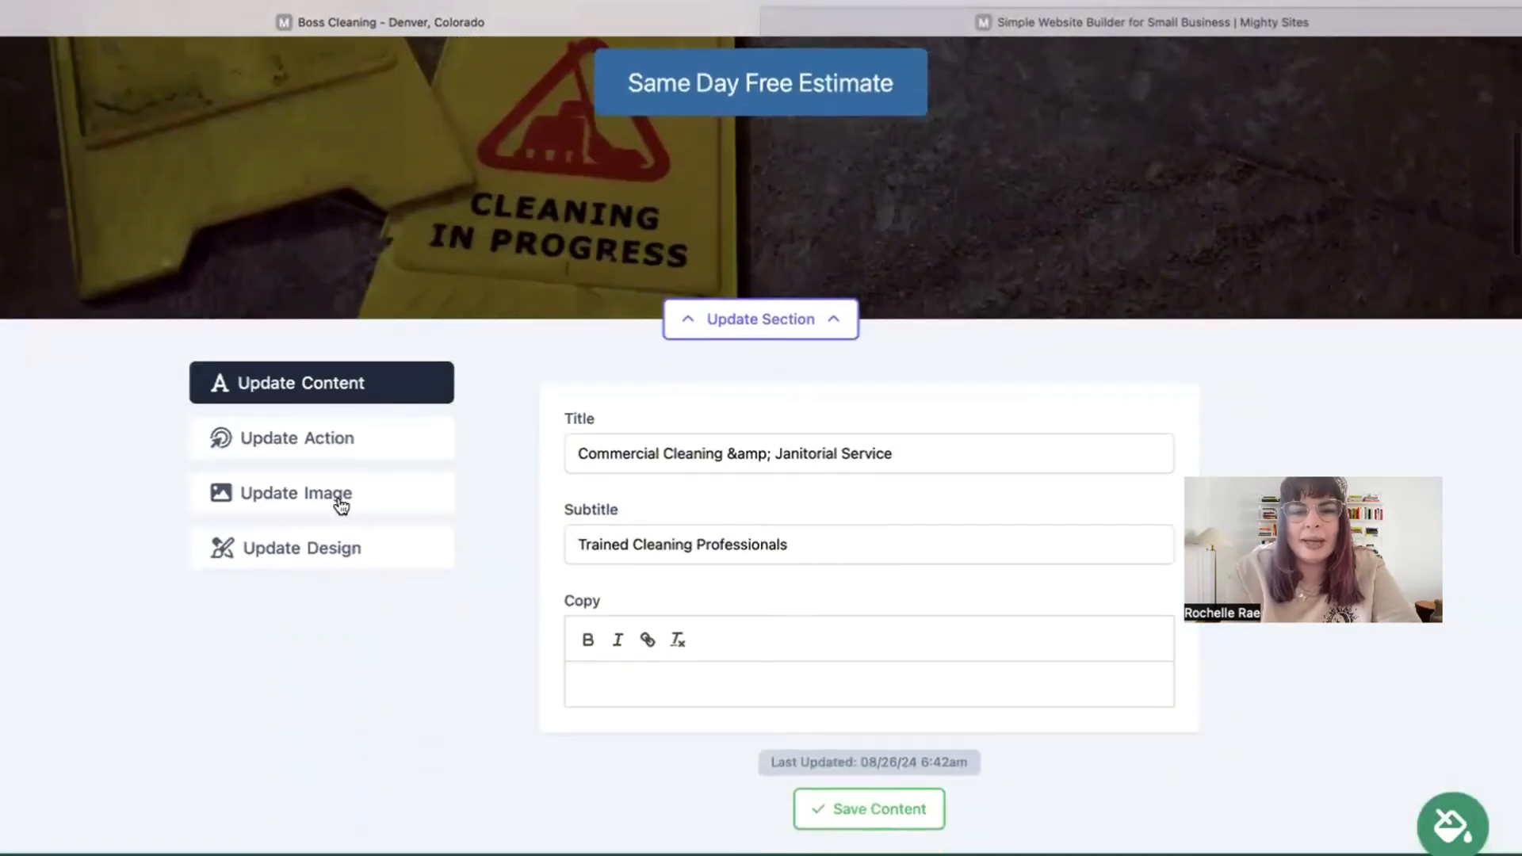
left_click(341, 504)
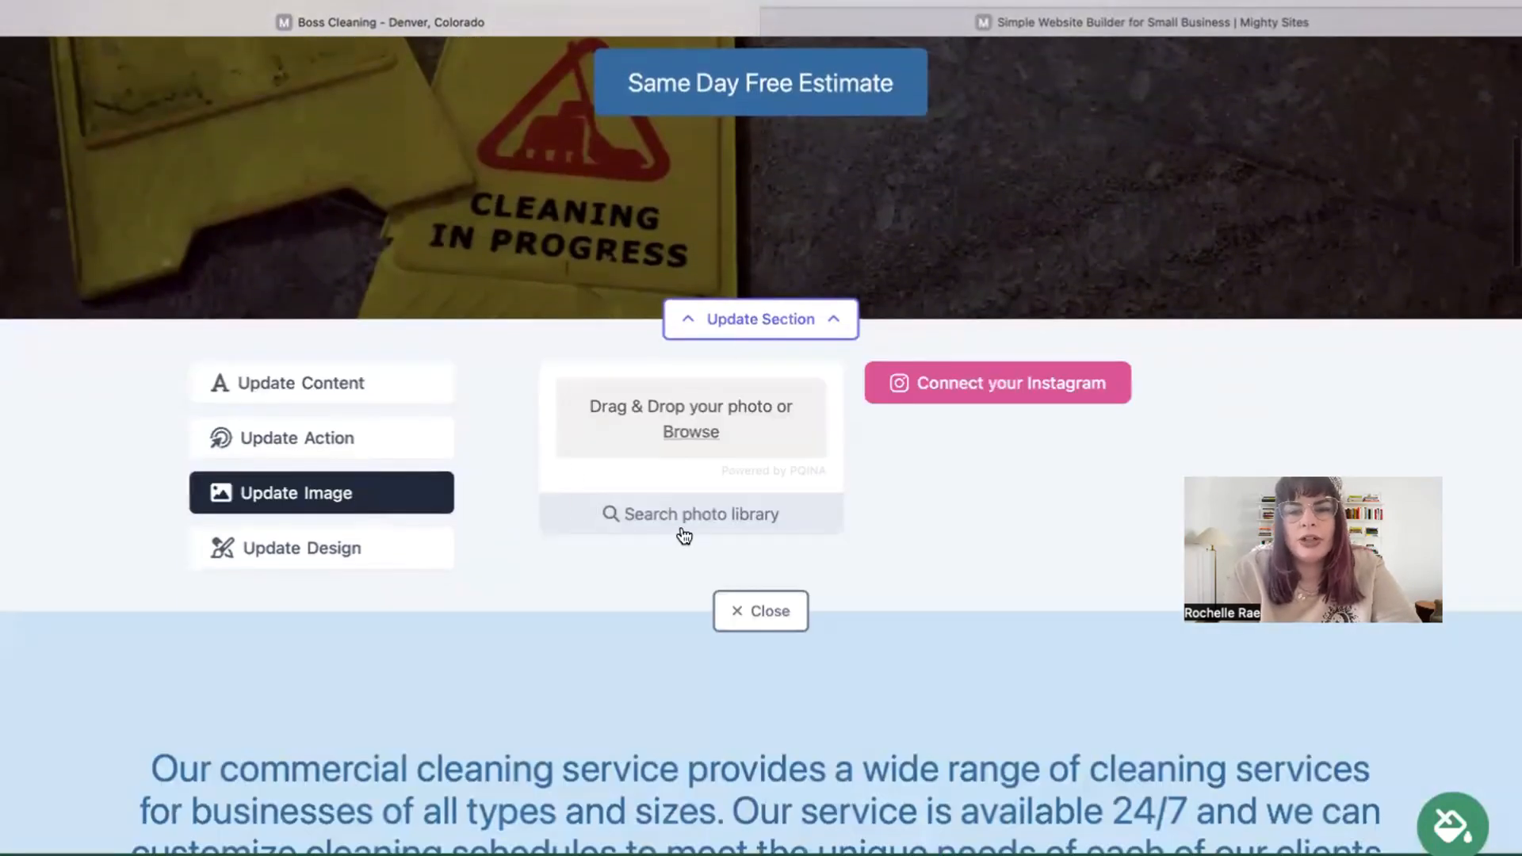
left_click(683, 531)
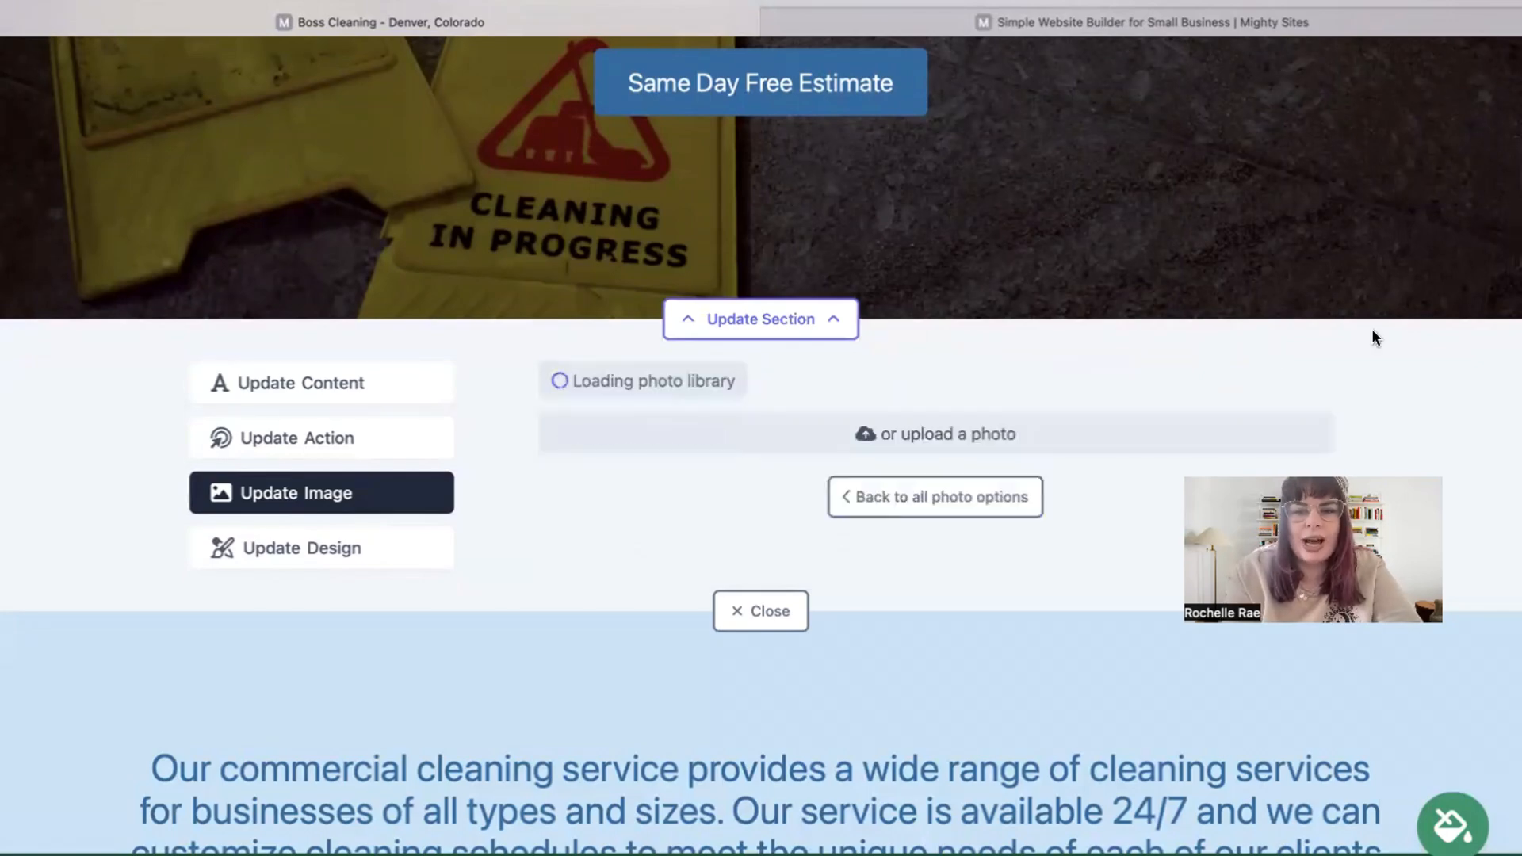
scroll(1372, 329, "down", 2)
scroll(958, 616, "down", 3)
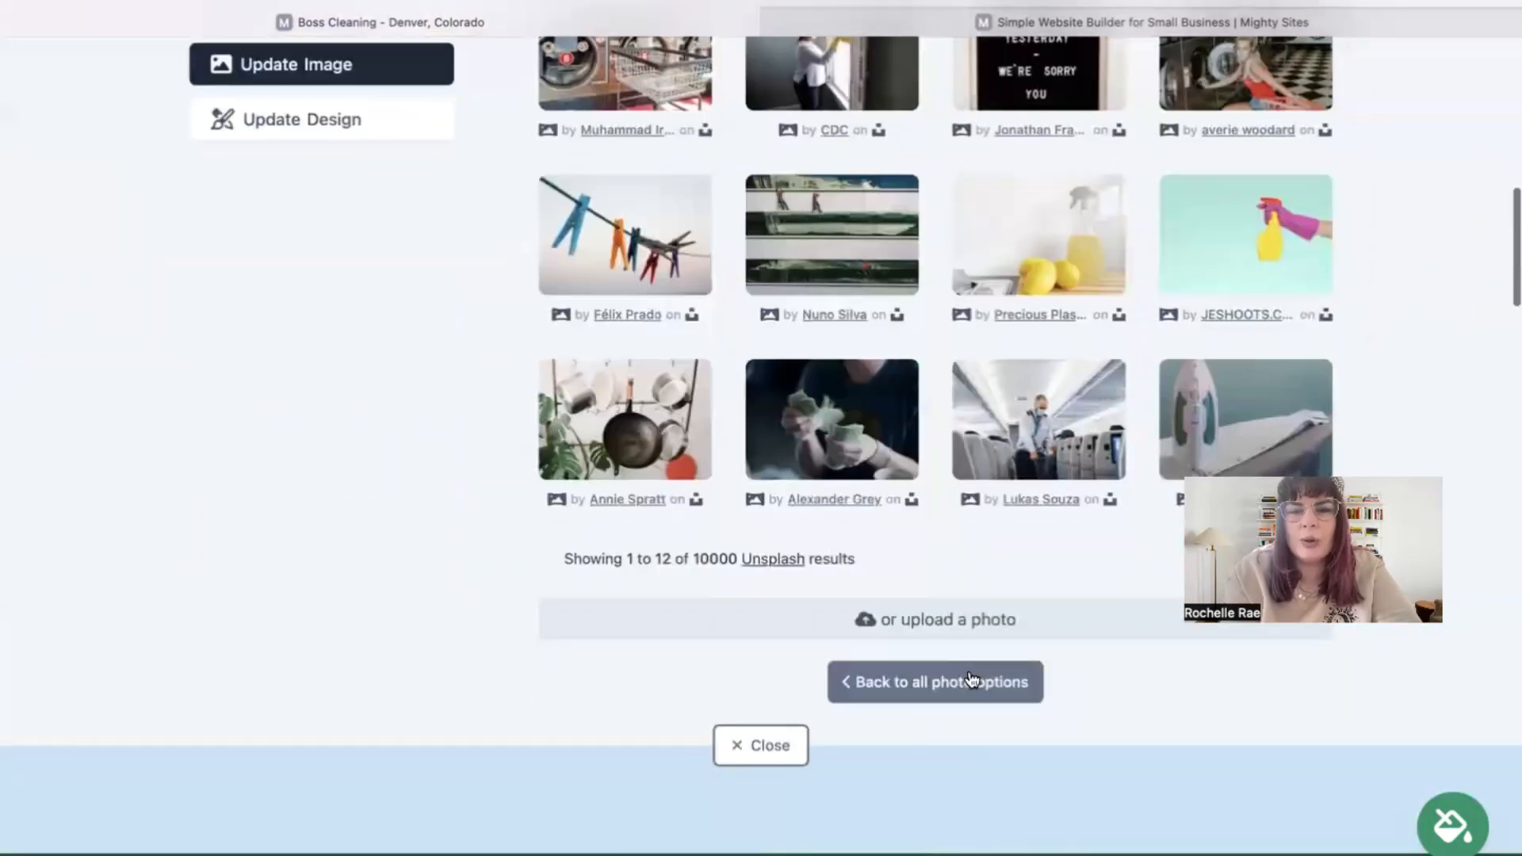
scroll(978, 683, "up", 3)
left_click(1121, 186)
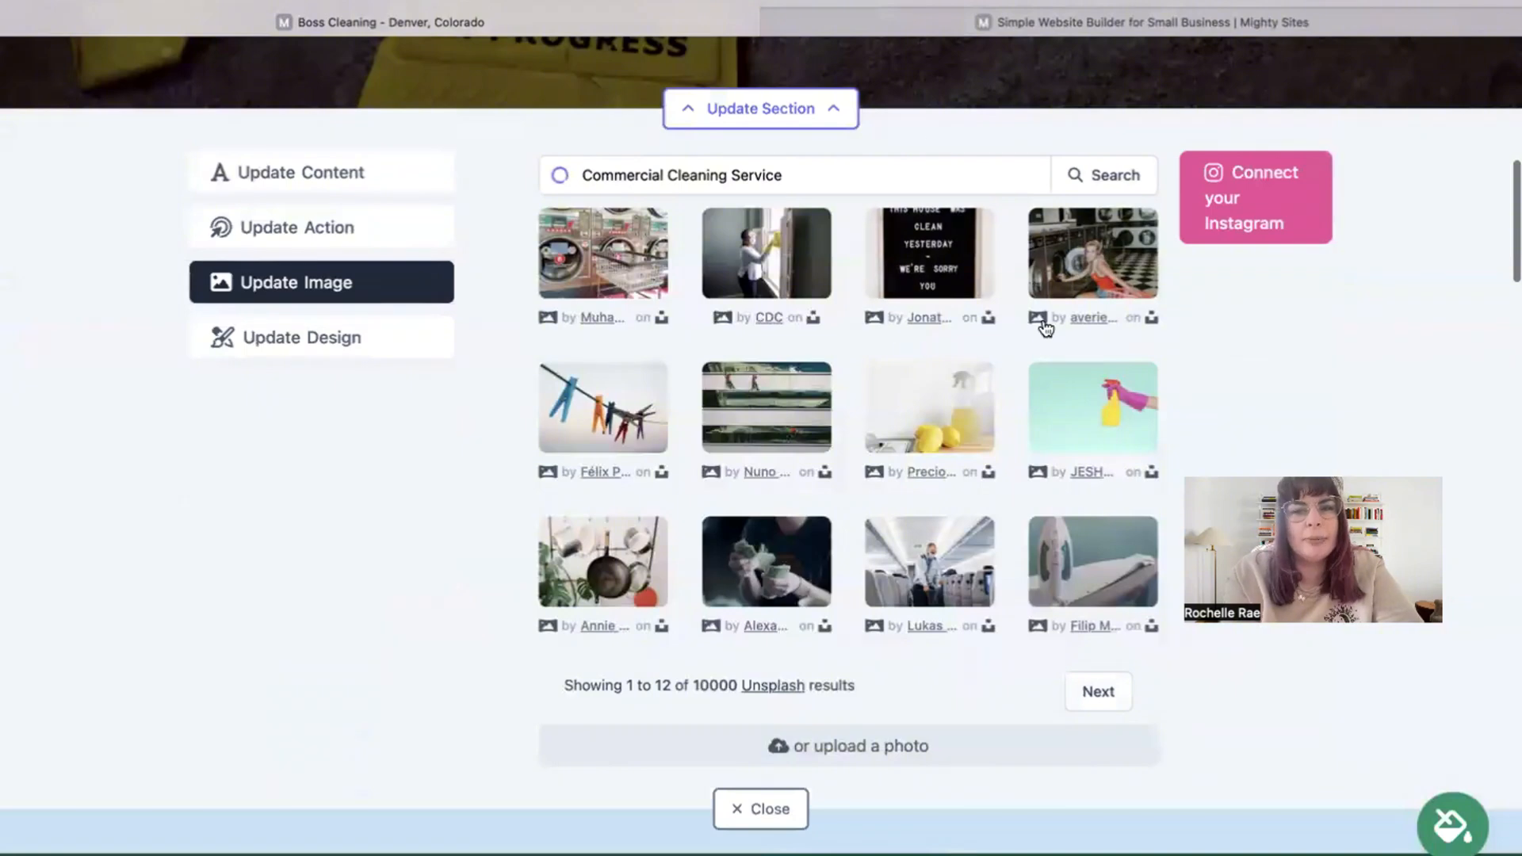
scroll(1046, 329, "up", 1)
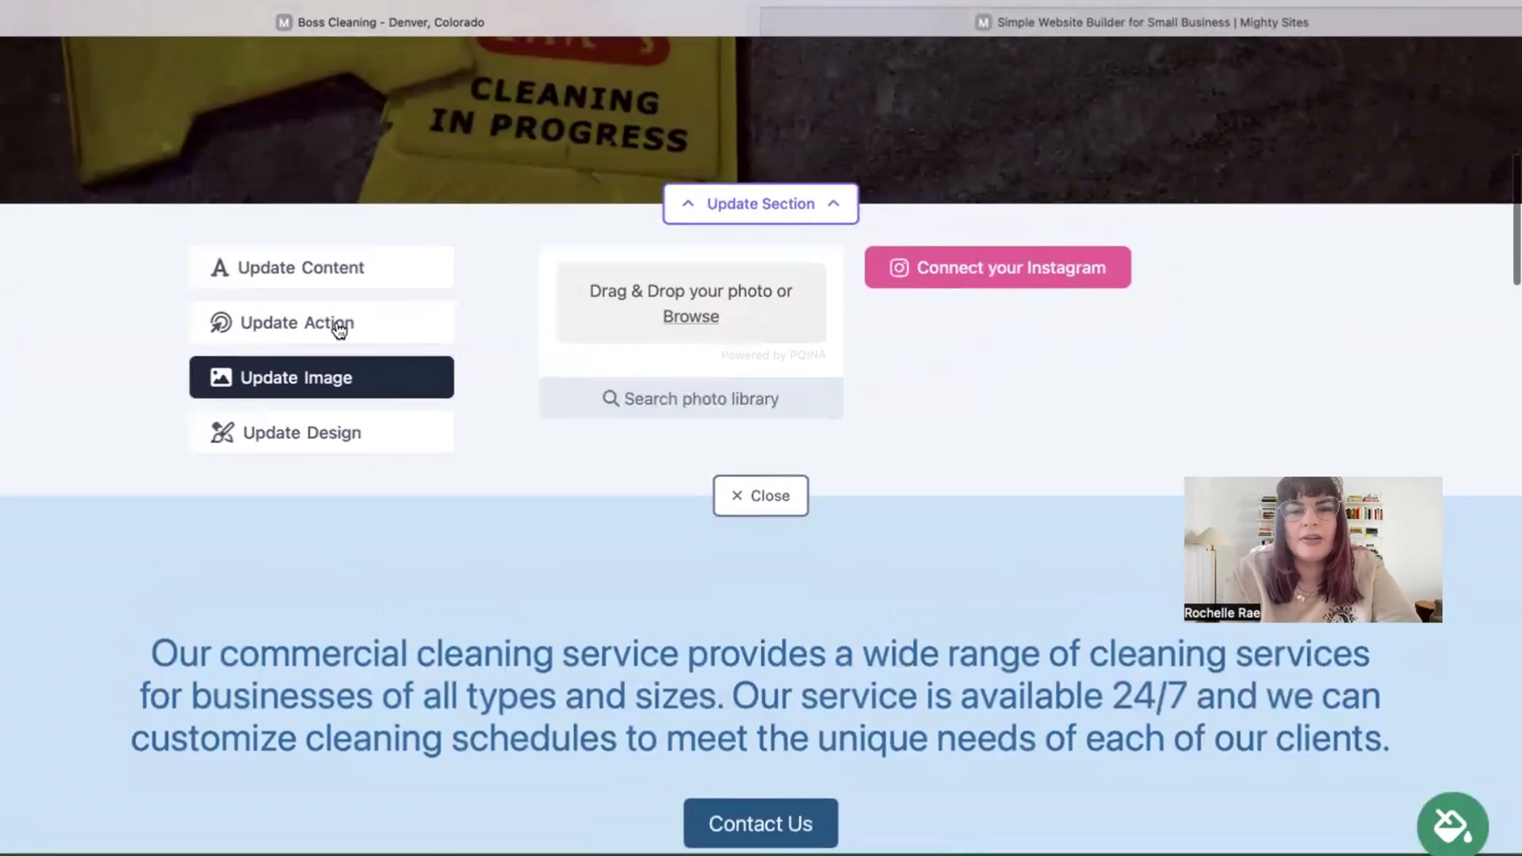
Change the hero button text to 'Call Us!' and link it to Another Website.
left_click(339, 330)
scroll(792, 555, "up", 4)
double_click(776, 600)
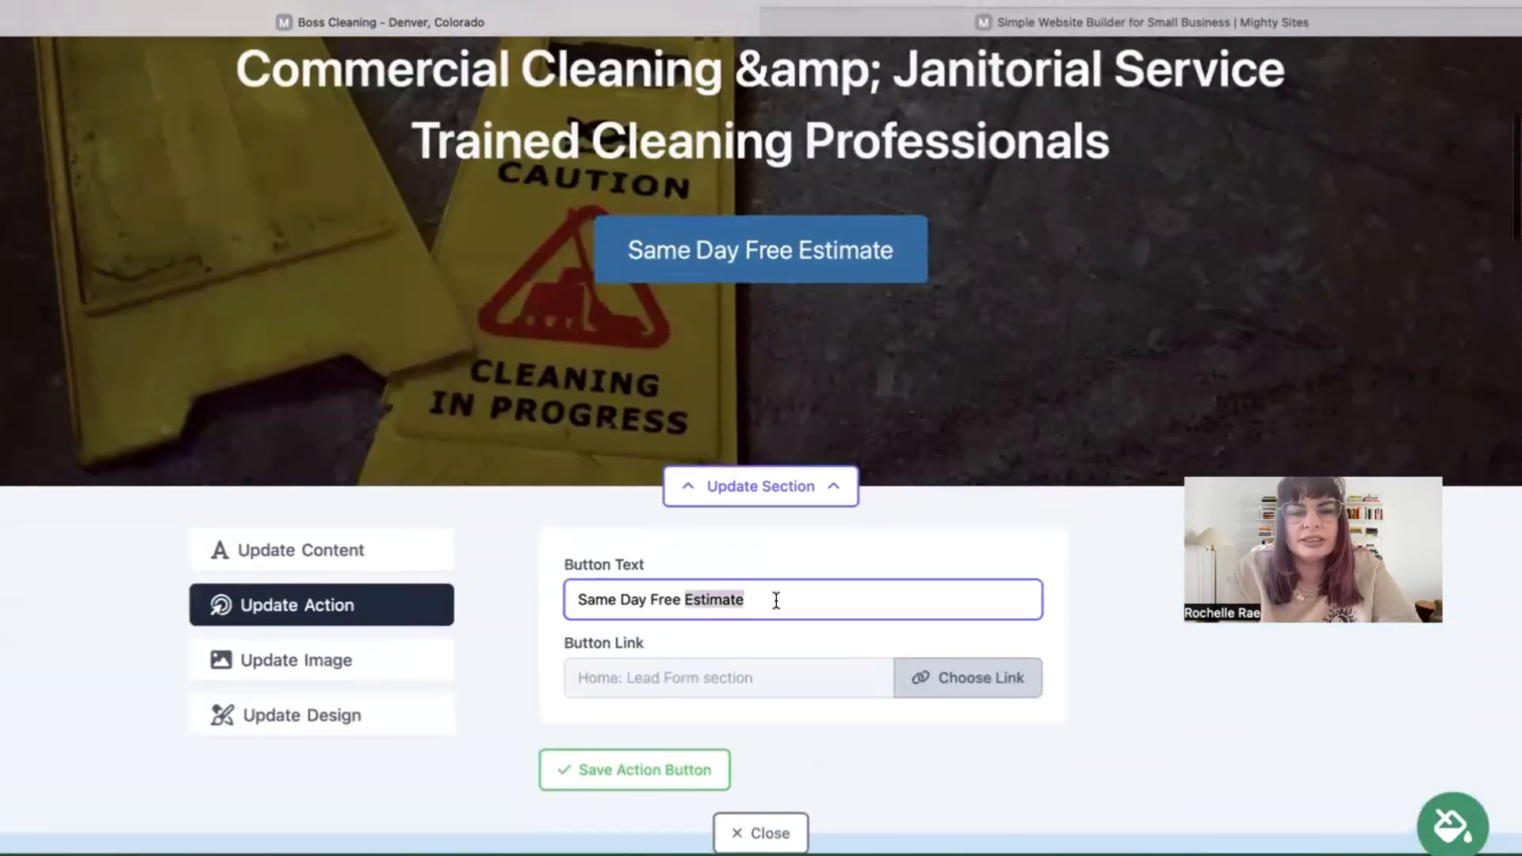
key("ctrl+a")
type("Call Us!")
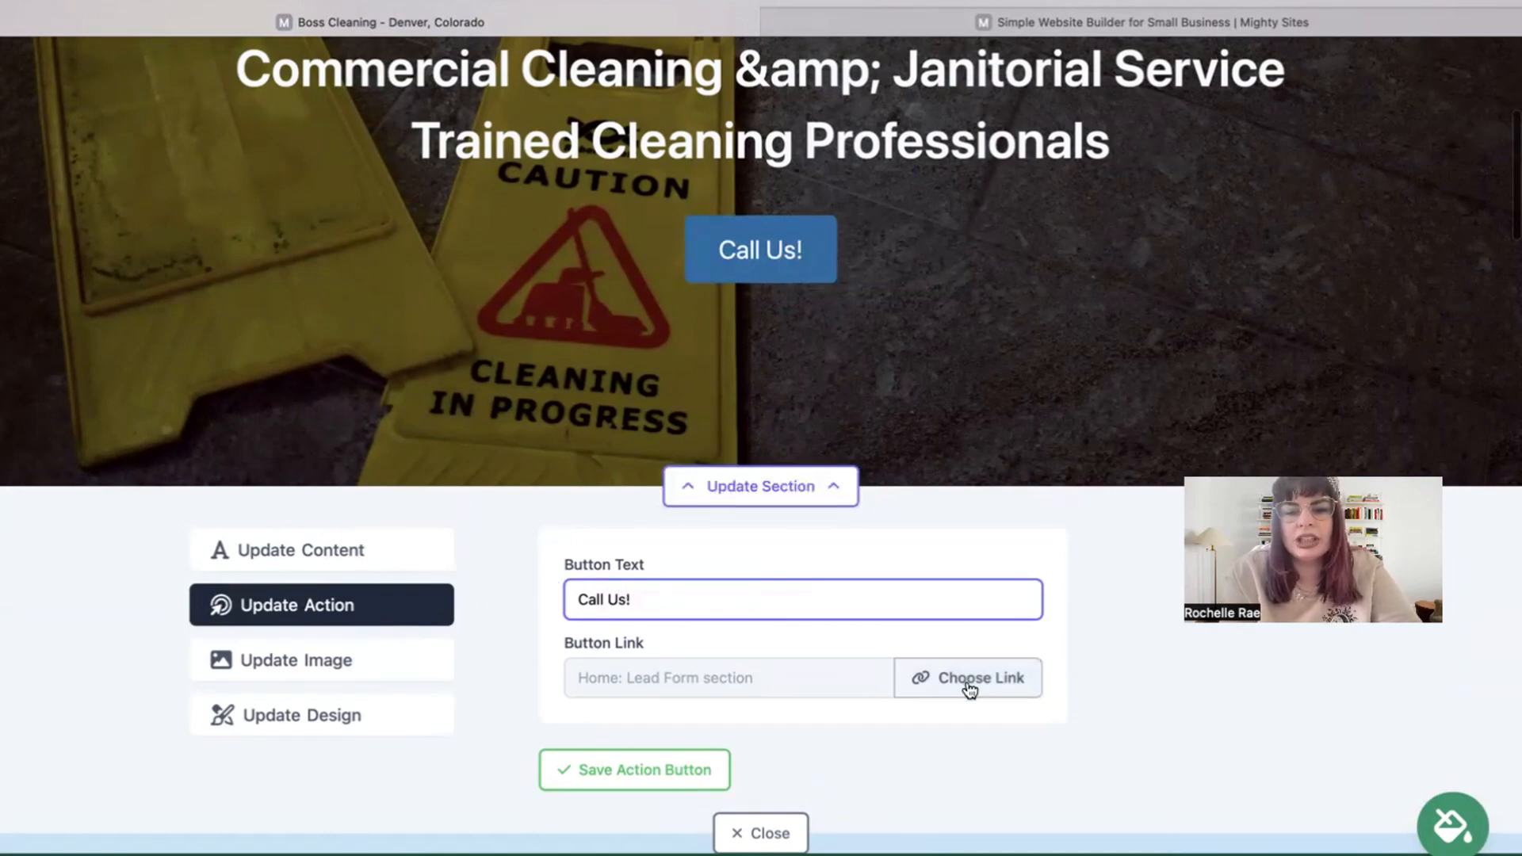
left_click(968, 684)
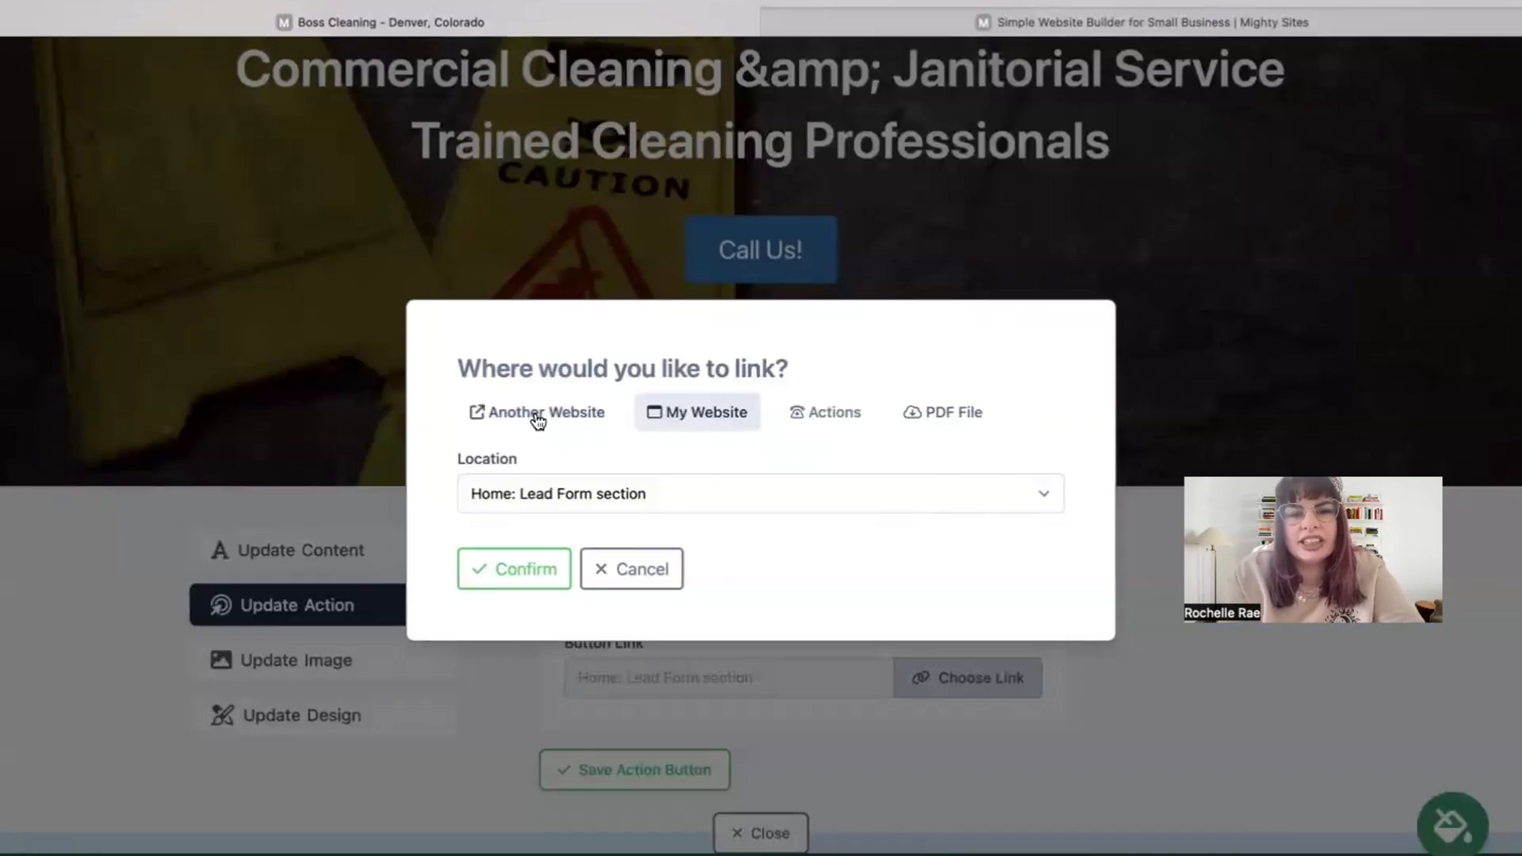
left_click(464, 405)
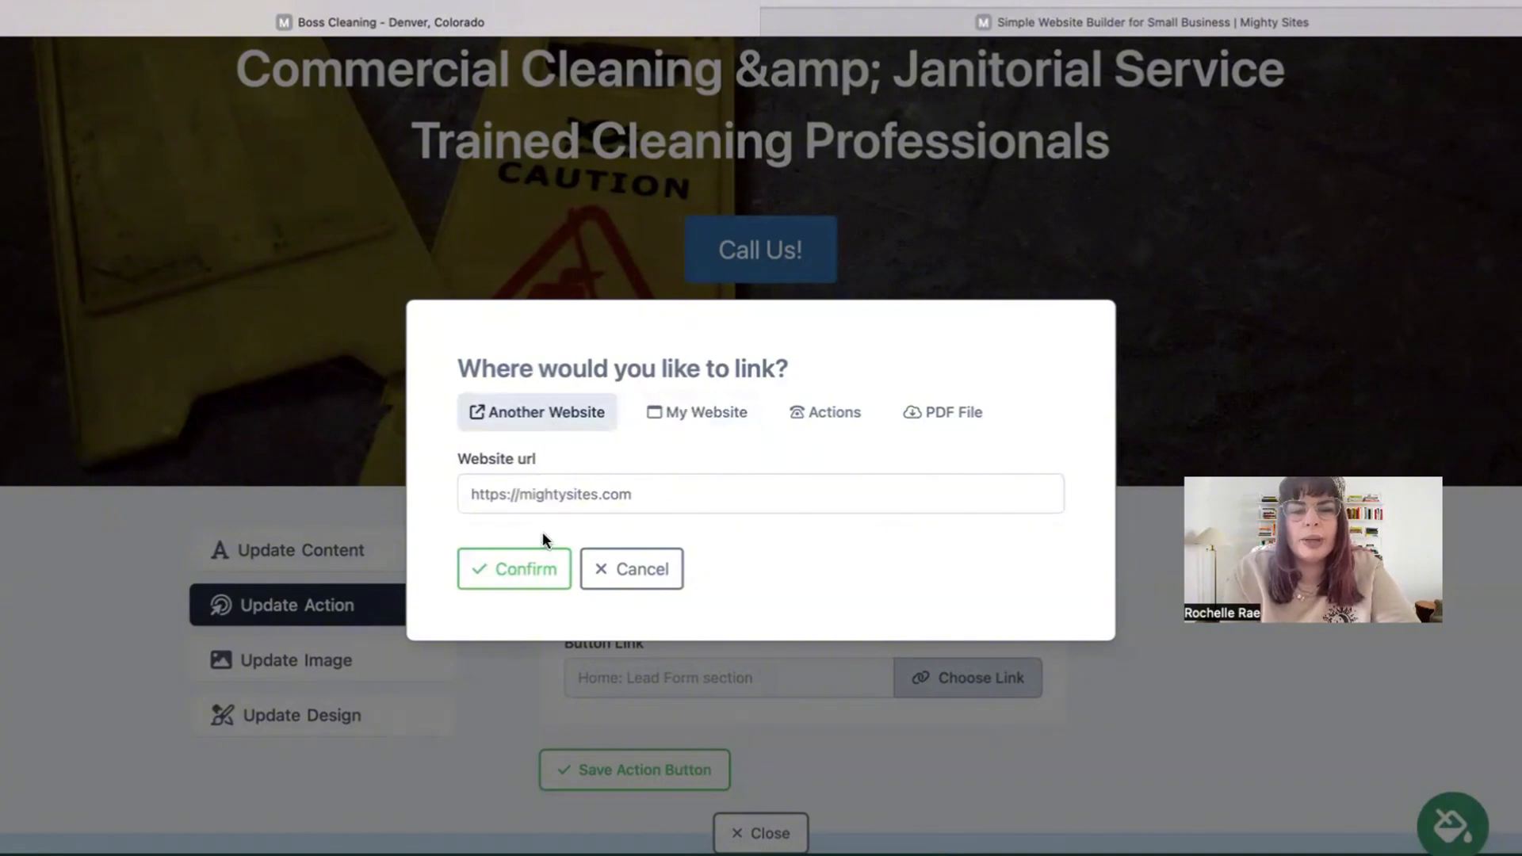
left_click(544, 569)
scroll(634, 602, "down", 3)
Close the button editing panel and scroll through the Boss Cleaning page to review it.
left_click(759, 632)
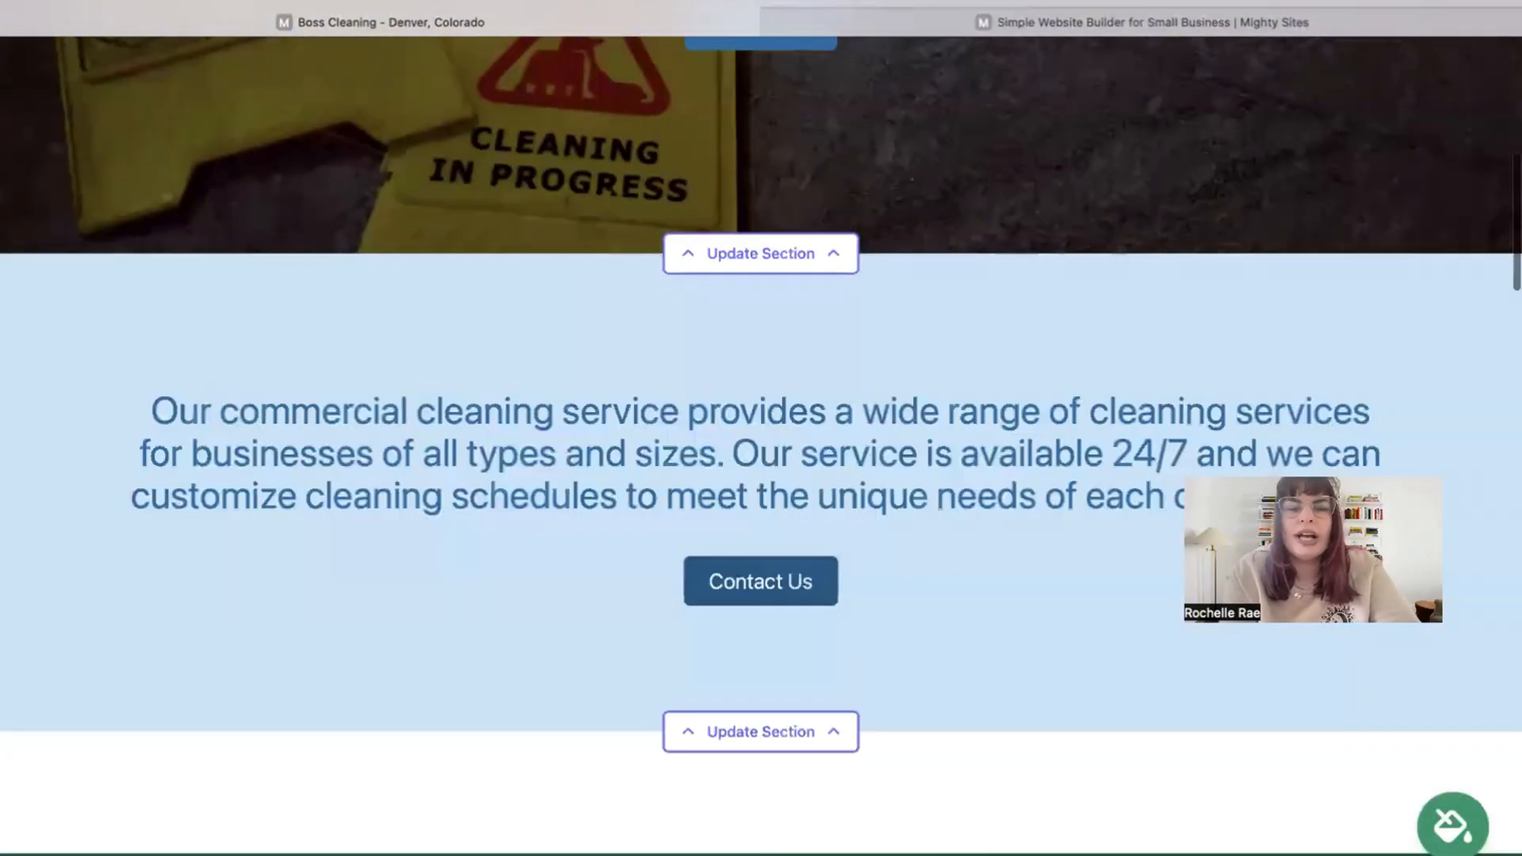
scroll(759, 632, "down", 15)
scroll(839, 690, "down", 10)
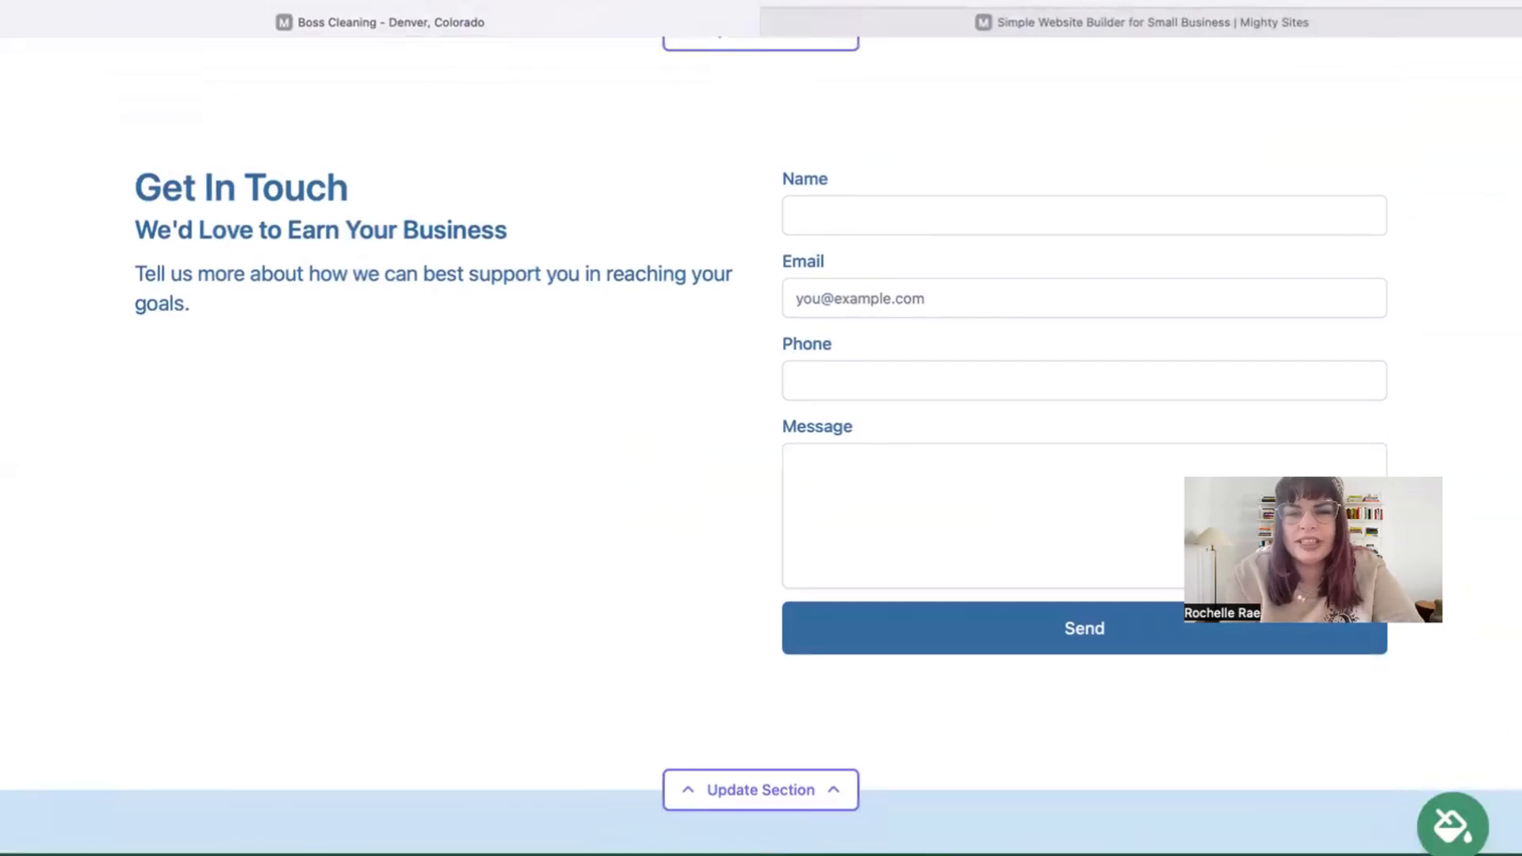
scroll(761, 428, "up", 15)
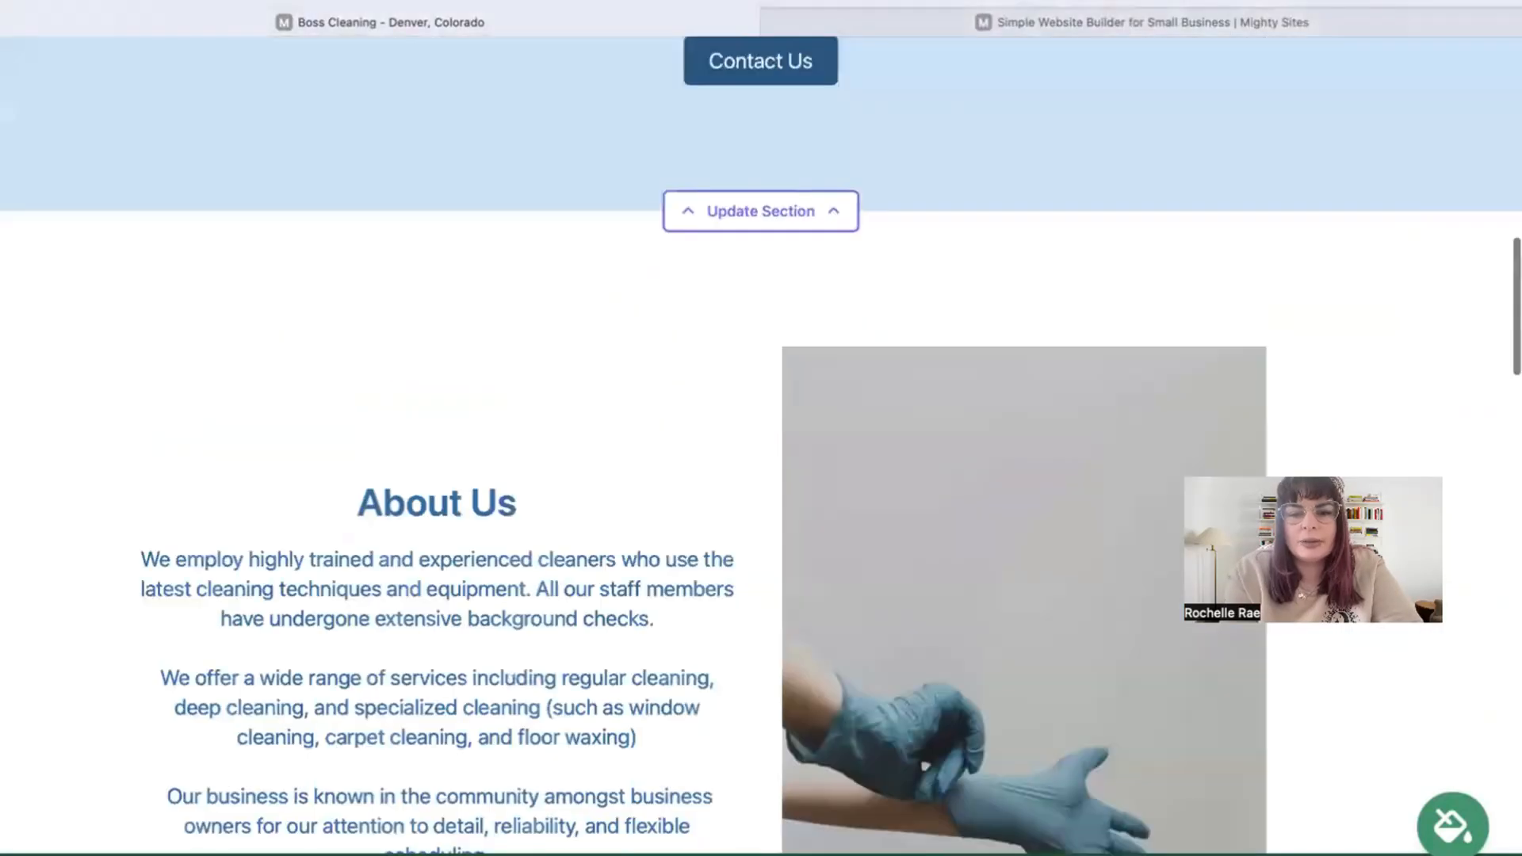
scroll(761, 428, "up", 10)
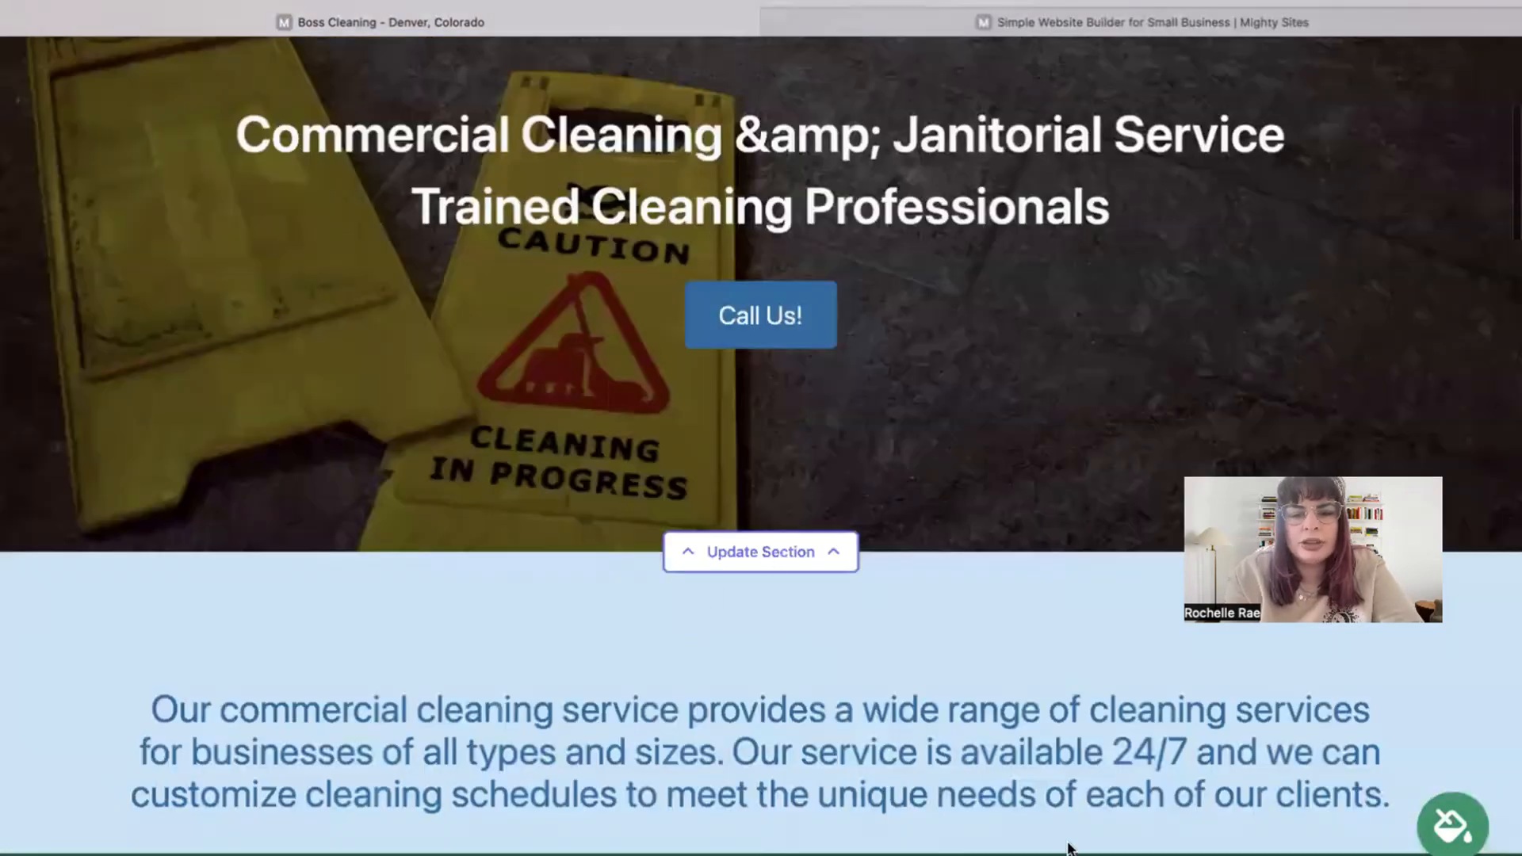
scroll(1070, 848, "up", 5)
Return to the website dashboard and open bosscleaning3.mightysites.com in a new tab.
key("super+bracketleft")
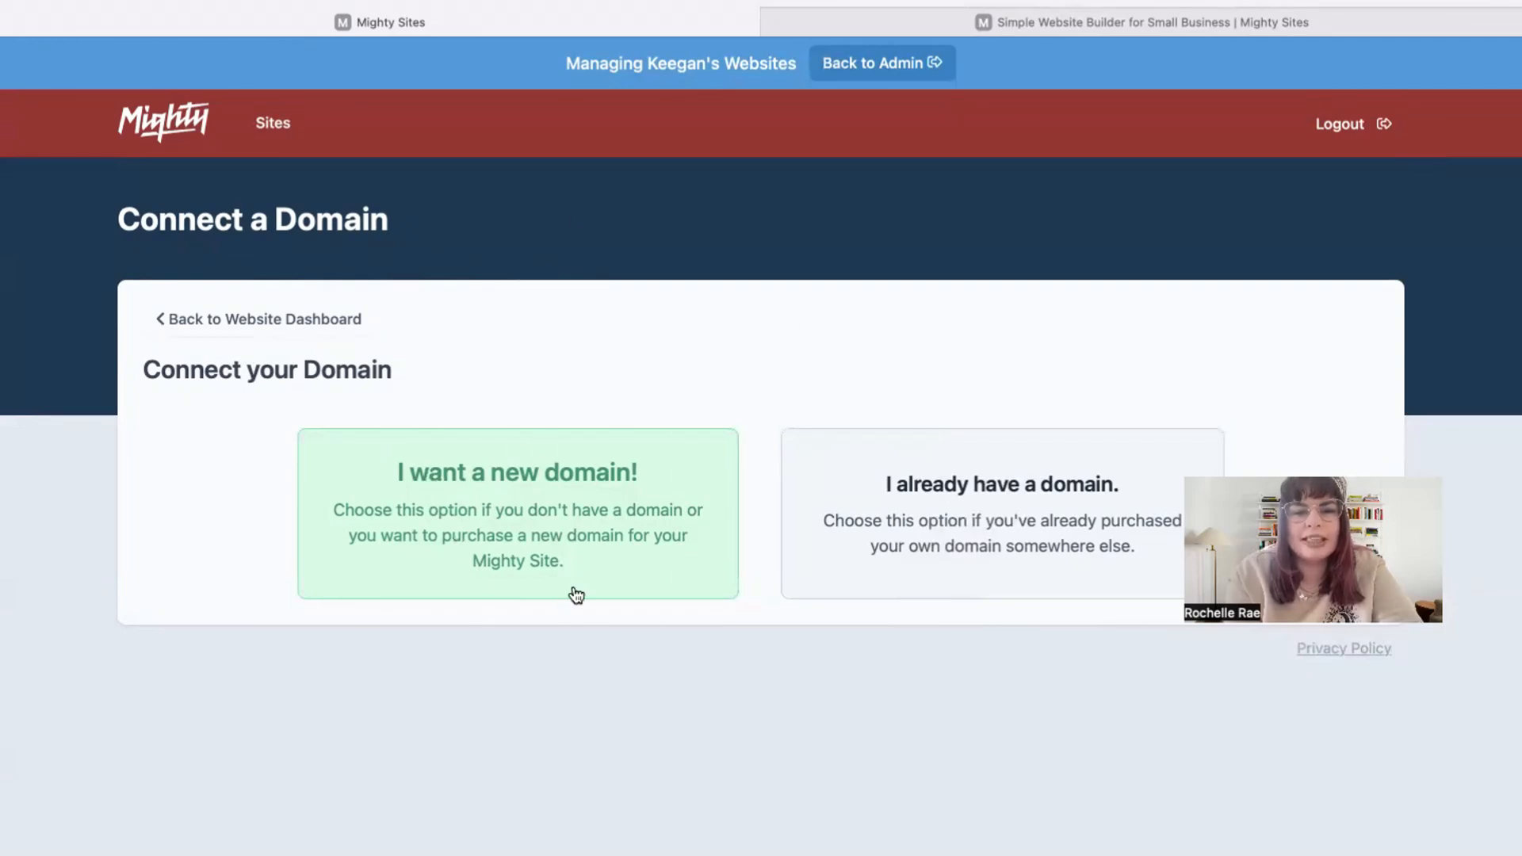
left_click(356, 322)
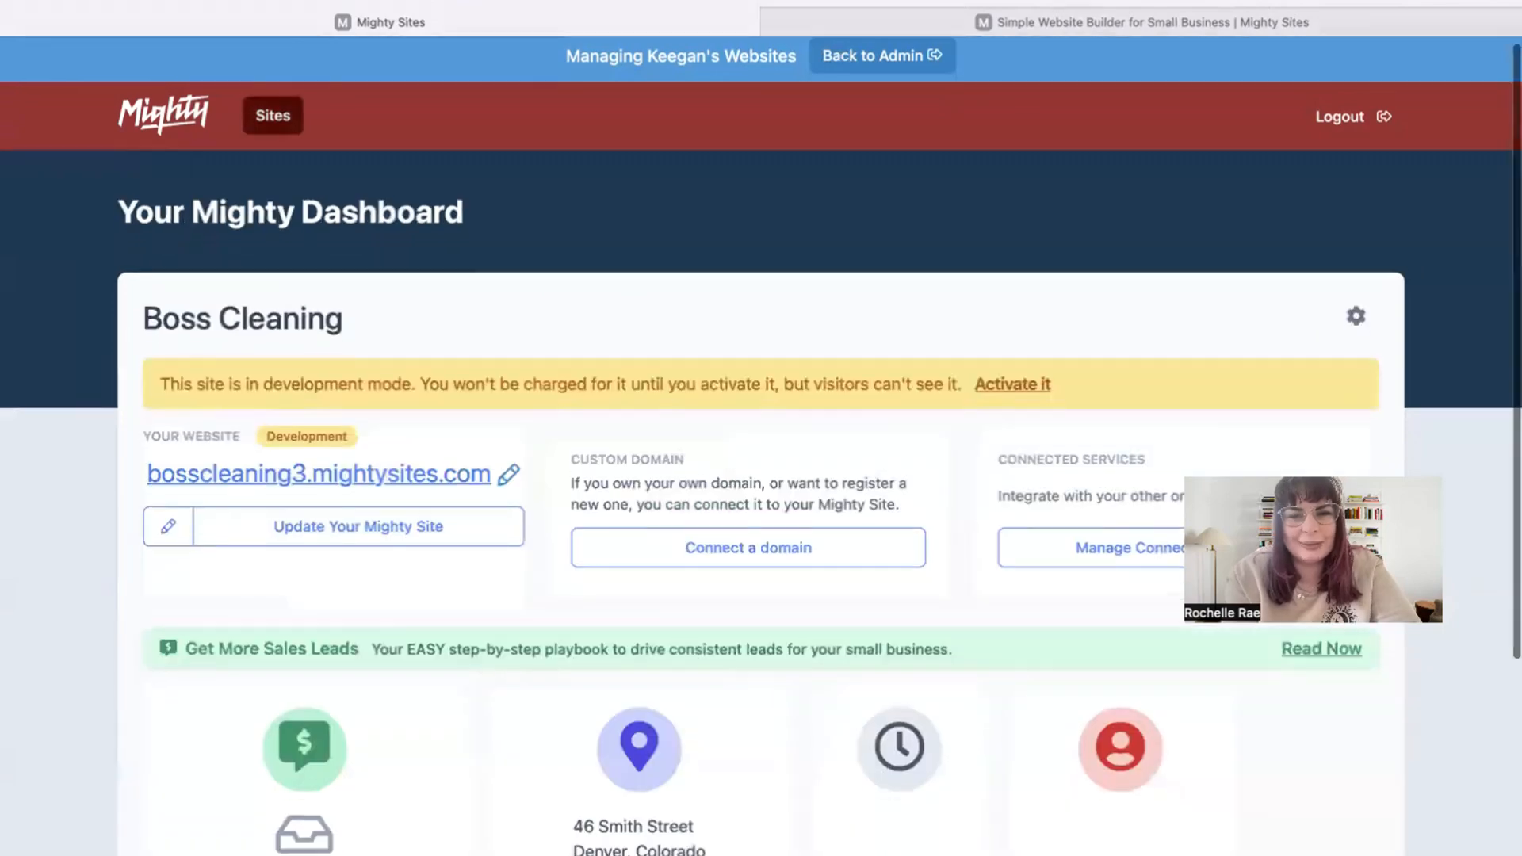
scroll(541, 377, "down", 1)
left_click(462, 400)
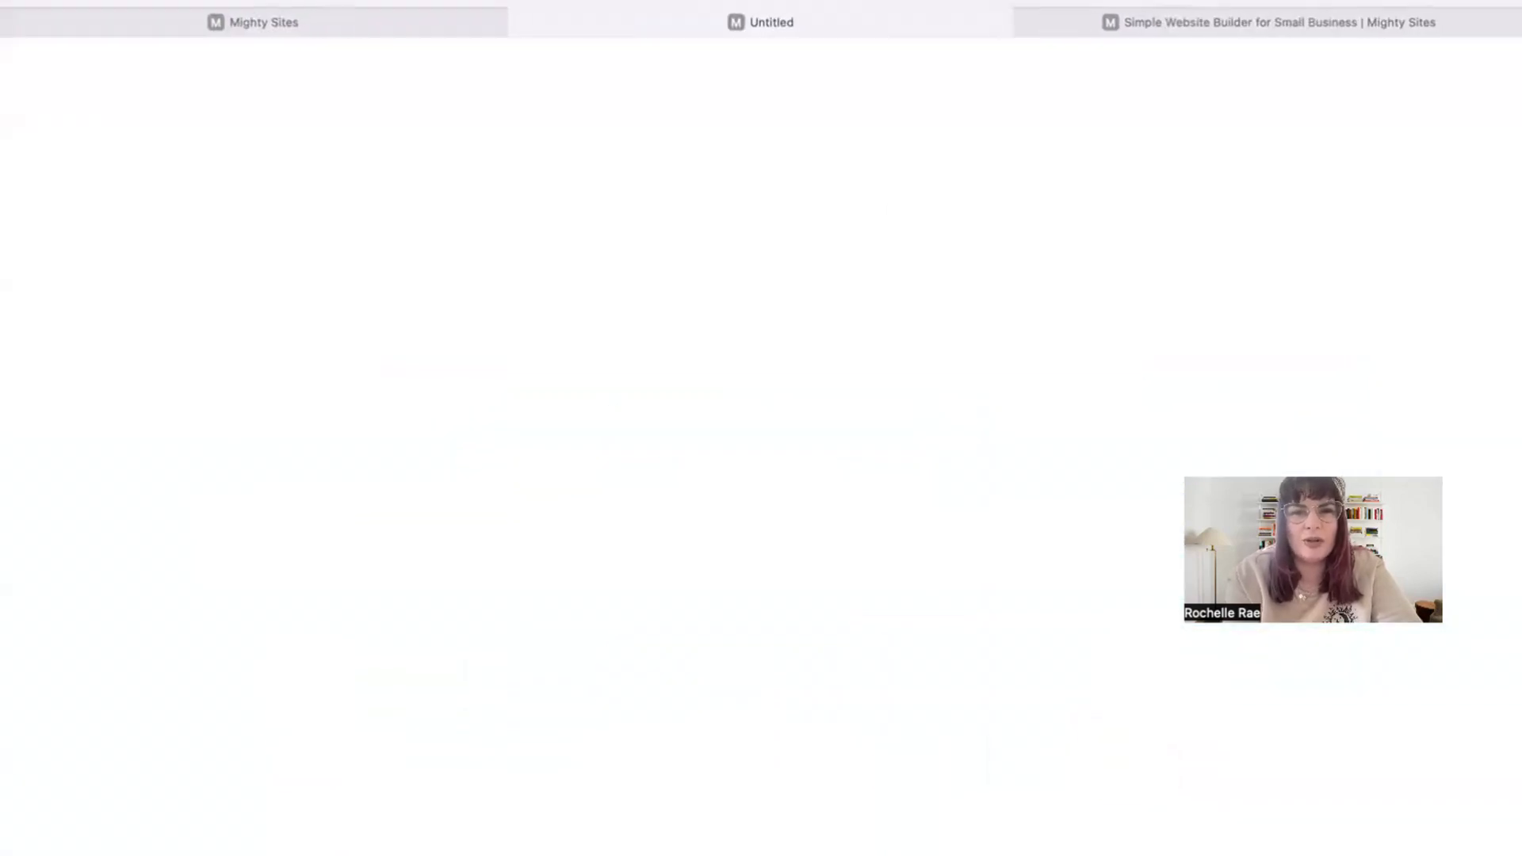
Scroll the published Boss Cleaning site past the hero and About Us down to Services.
scroll(890, 210, "down", 4)
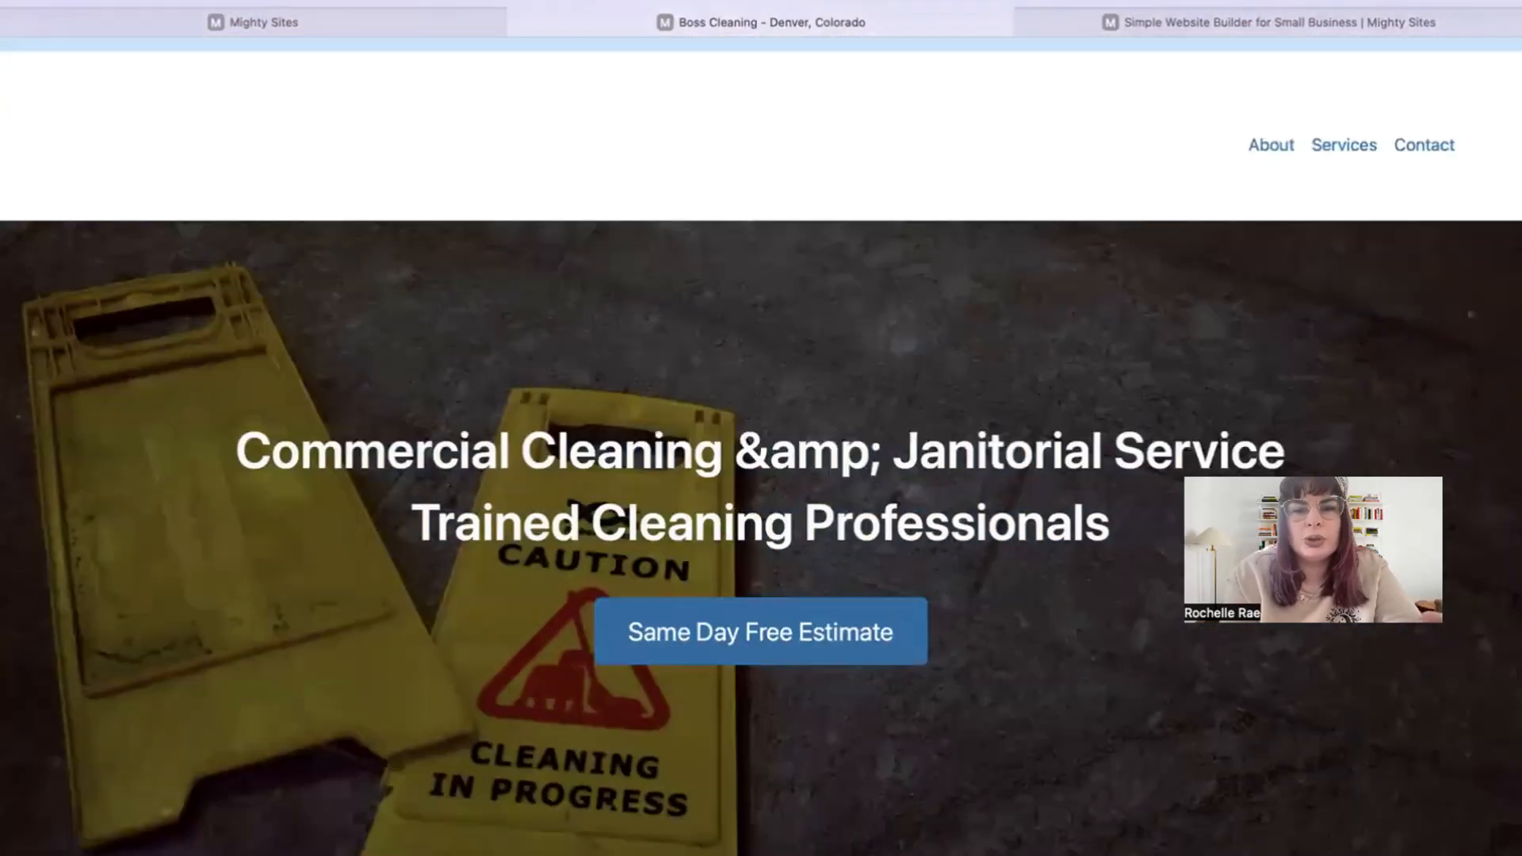
scroll(761, 428, "down", 5)
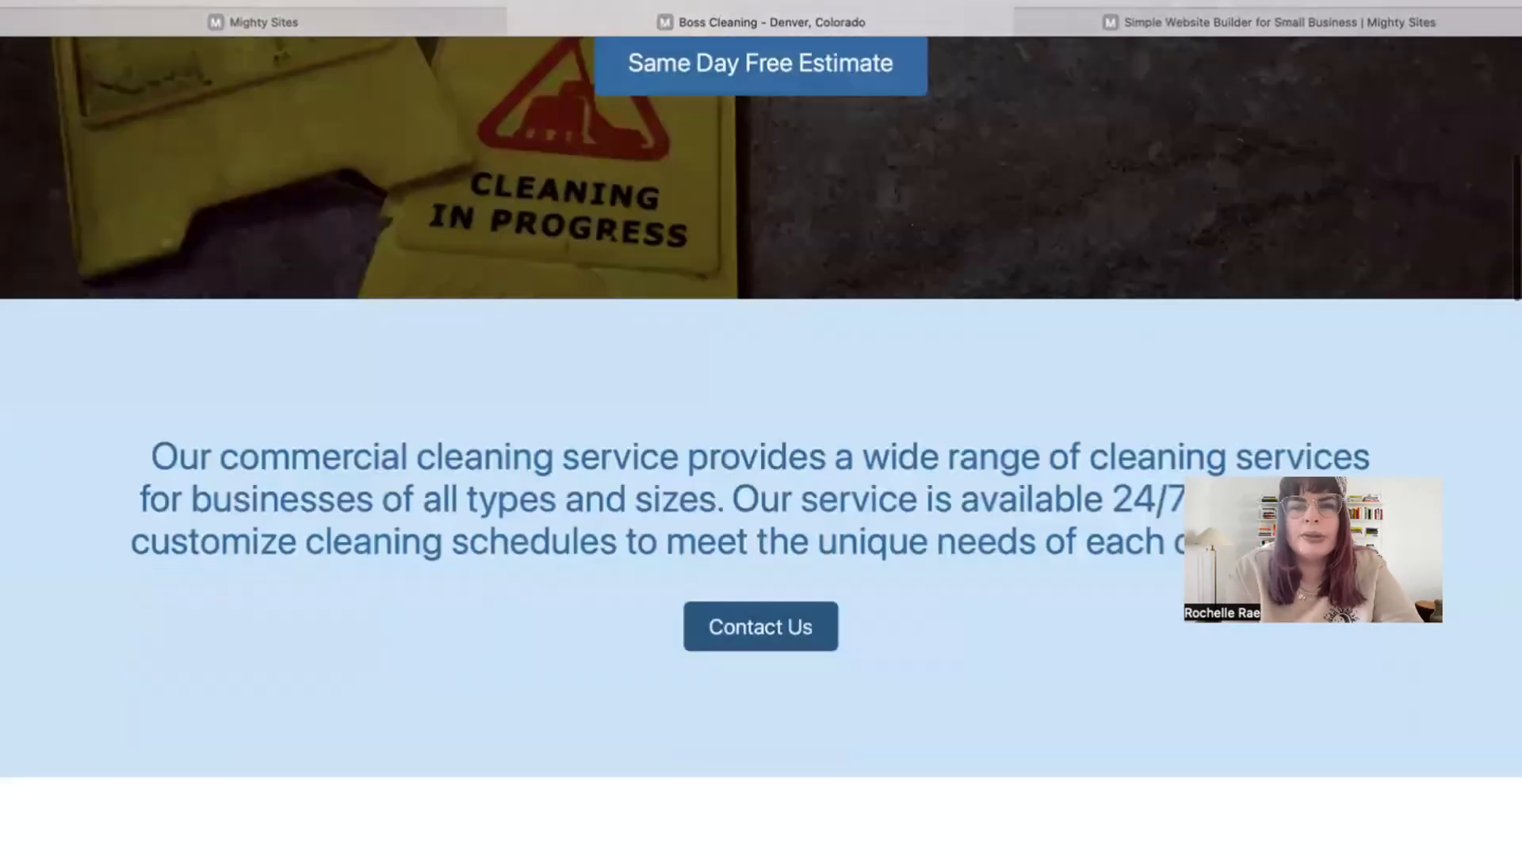
scroll(925, 530, "down", 12)
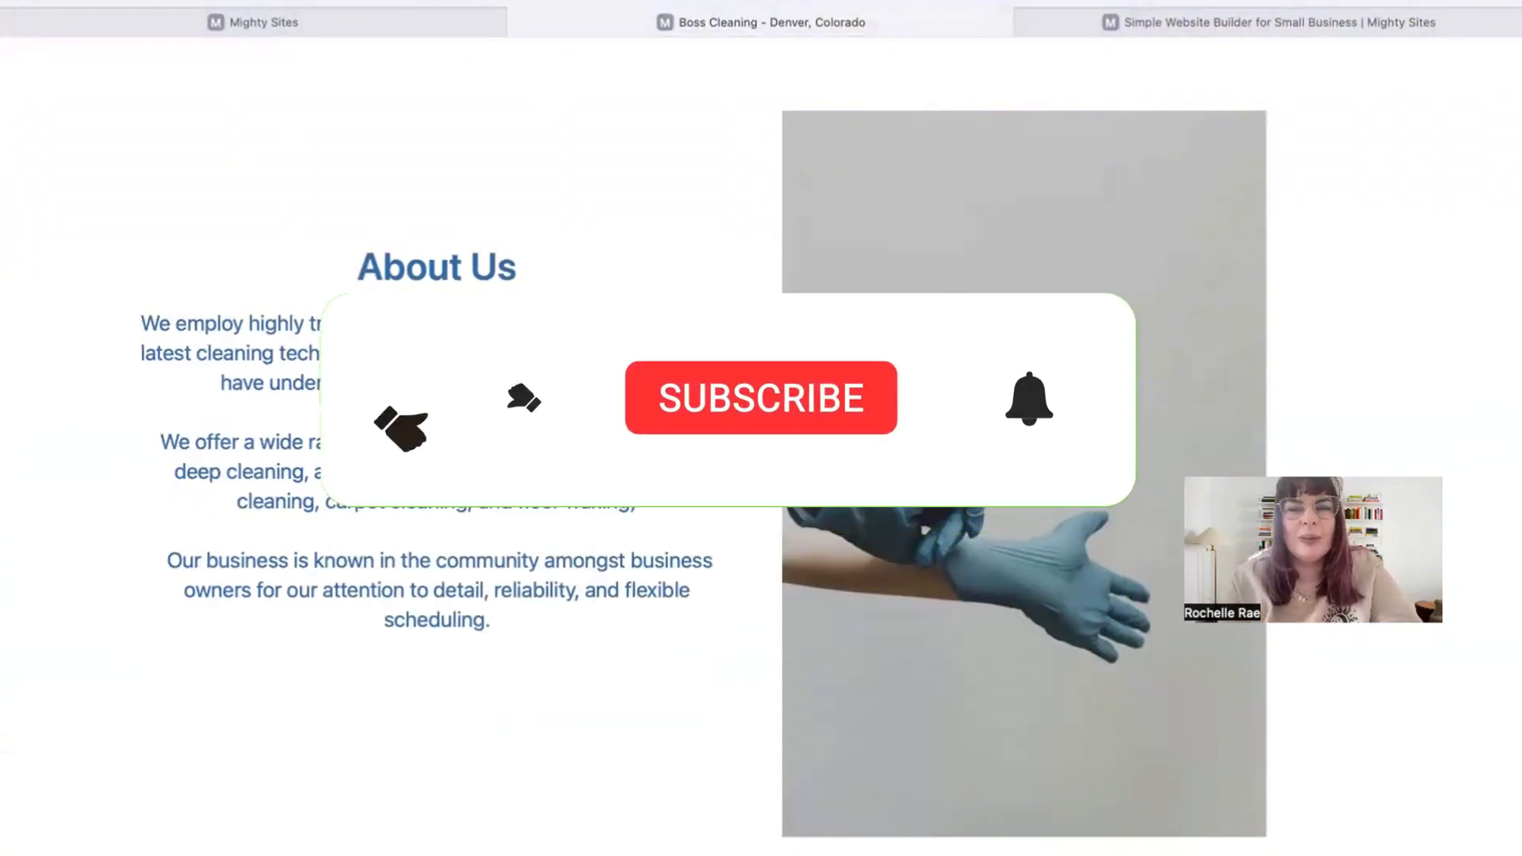
scroll(761, 555, "down", 10)
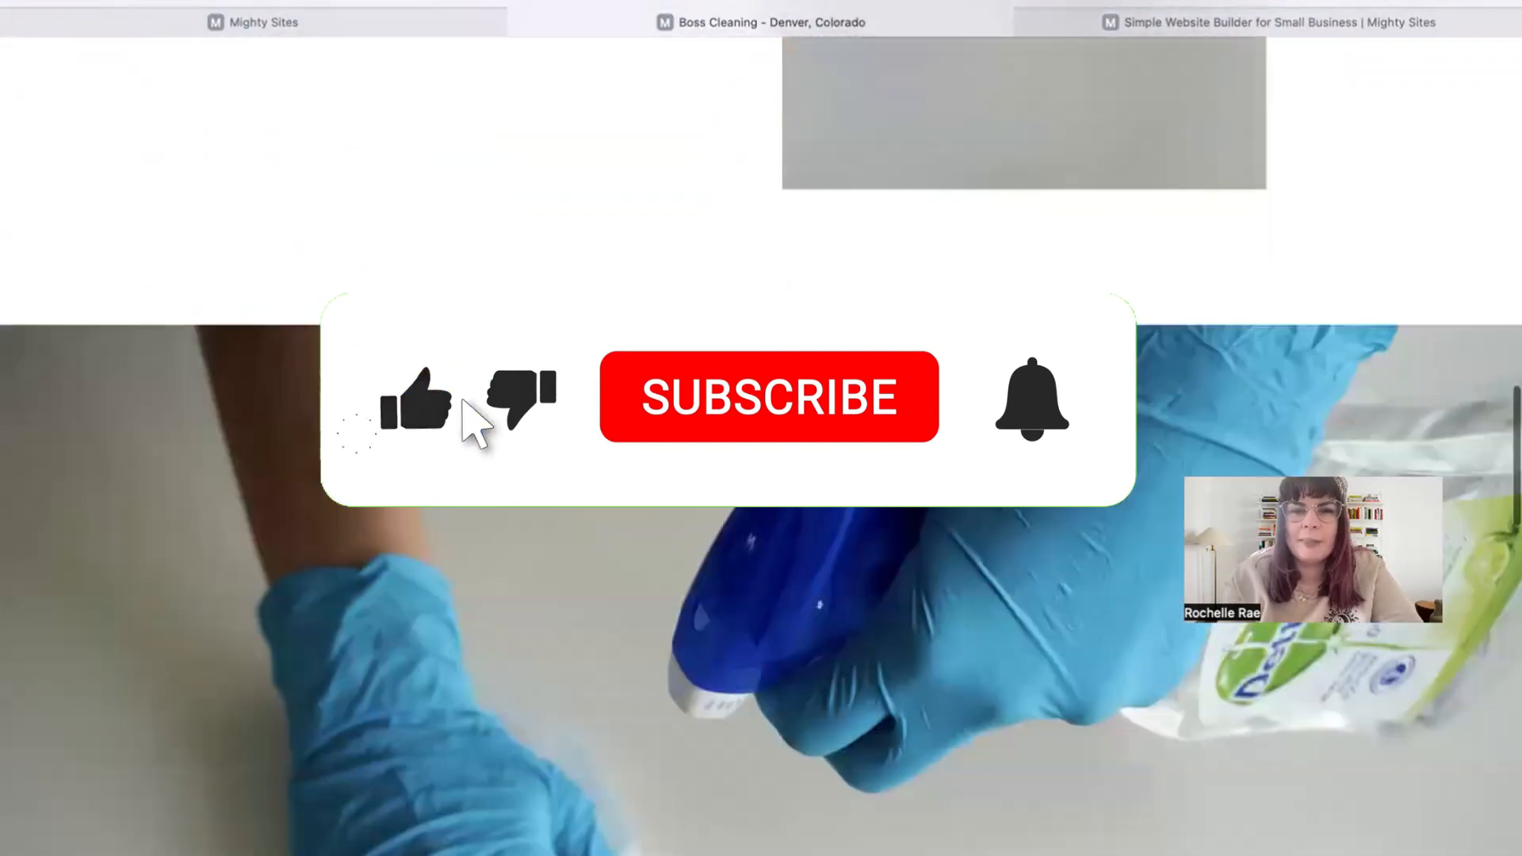
scroll(1113, 755, "down", 10)
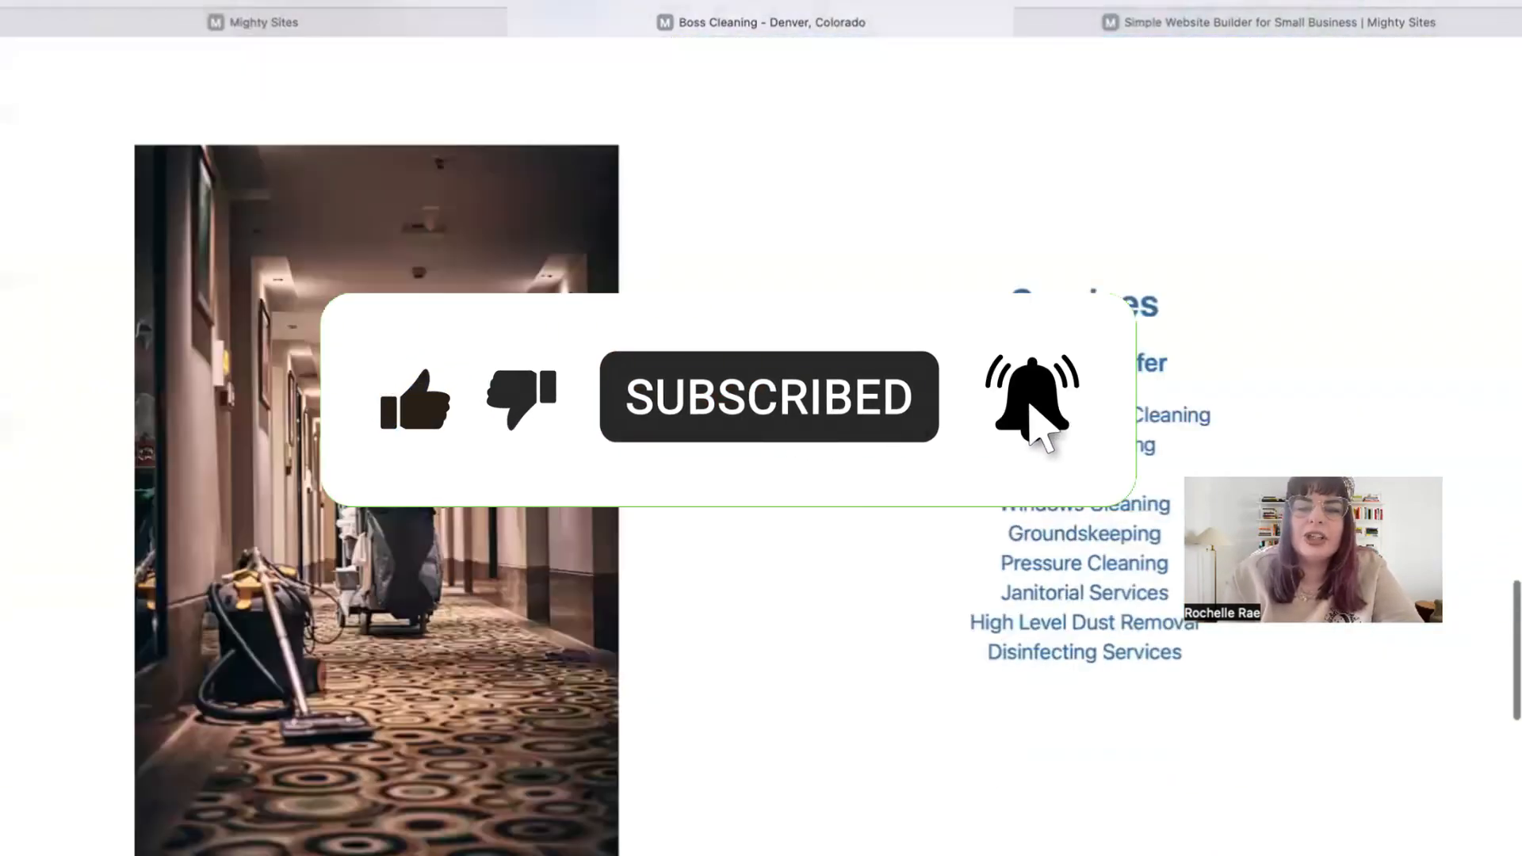